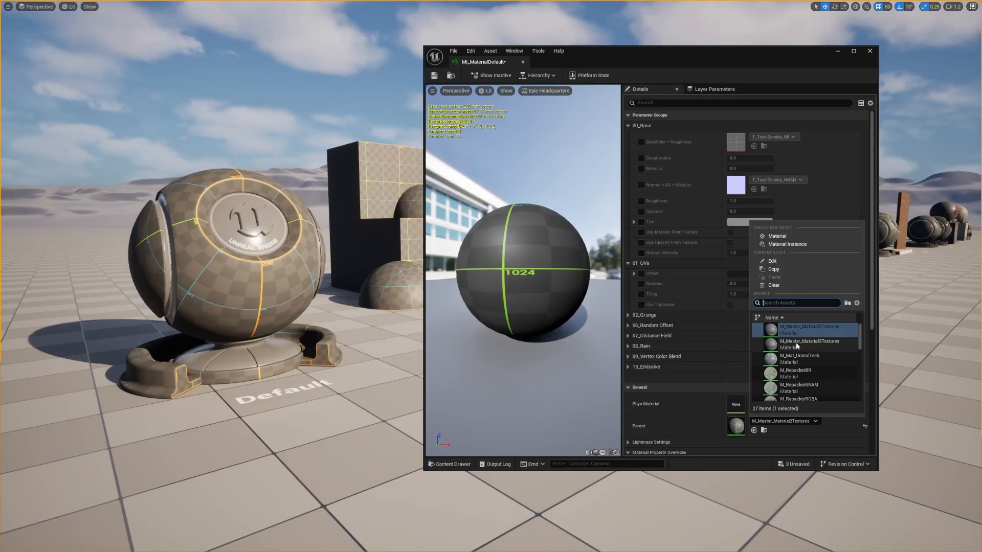
# Step: Try M_Master_Material3Textures as the material instance's parent and switch back to M_Master_Material2Textures
pyautogui.click(796, 342)
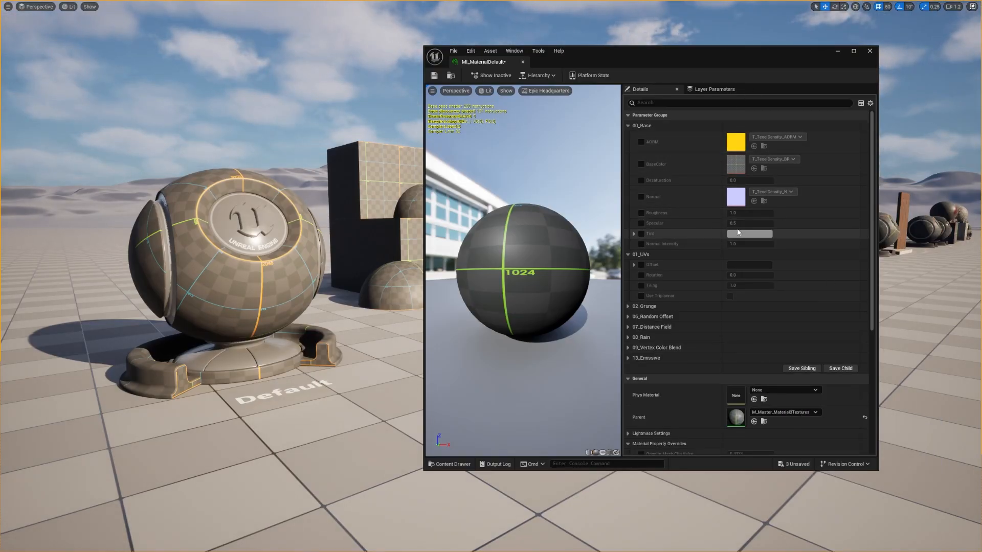
pyautogui.click(779, 413)
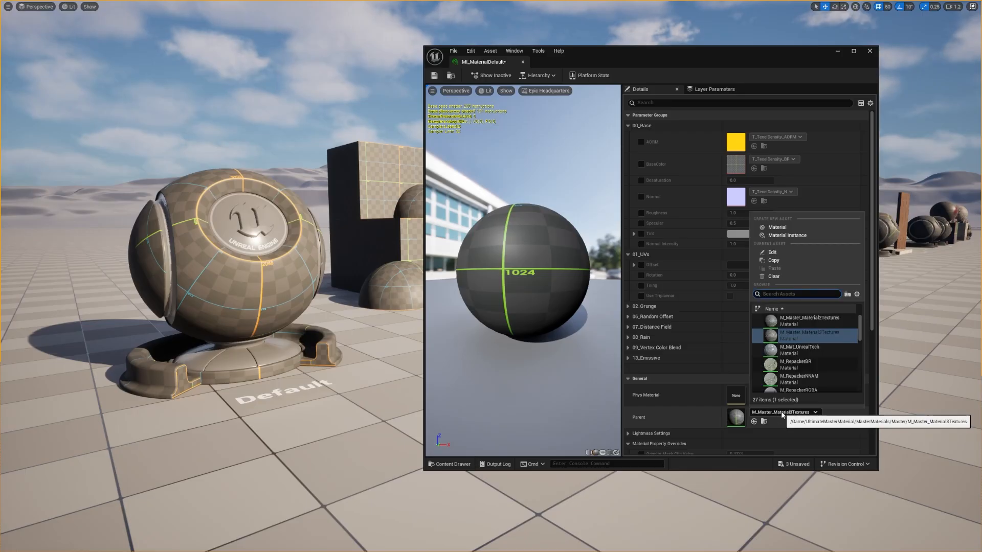
pyautogui.click(796, 321)
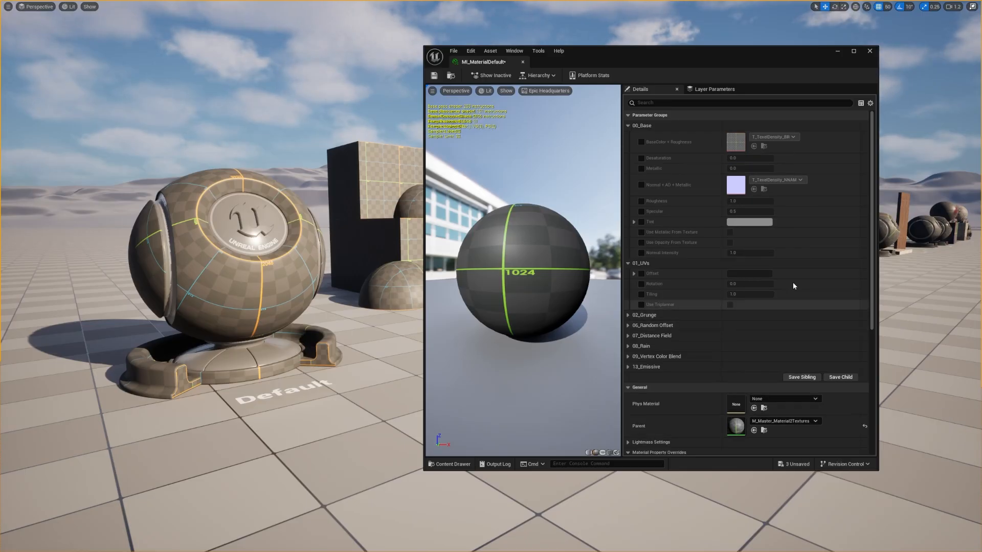
# Step: Override BaseColor + Roughness with T_CeramicTiles_01_BR and Normal + AO + Metallic with T_CeramicTiles_01_NNAM
pyautogui.click(641, 142)
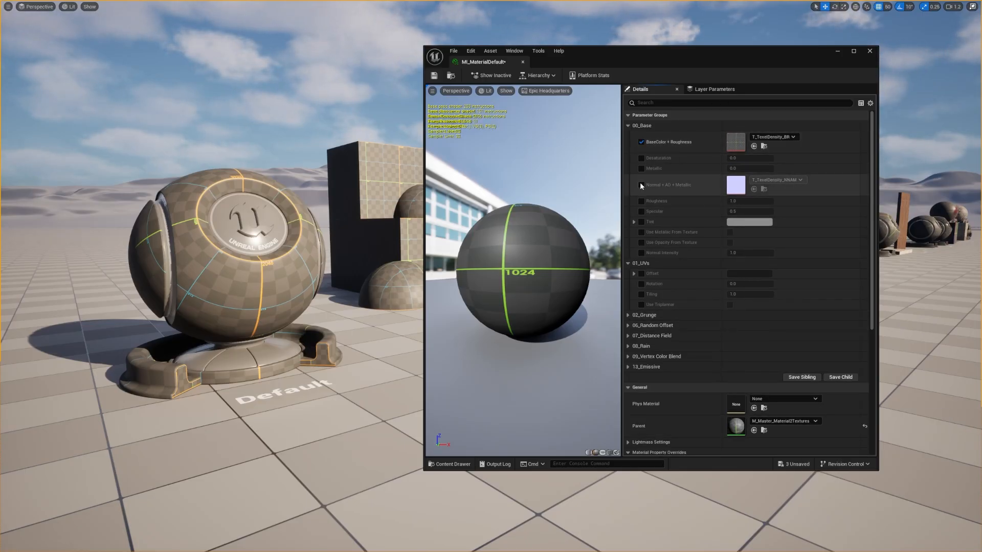
pyautogui.click(642, 185)
pyautogui.moveTo(13, 44); pyautogui.dragTo(739, 145)
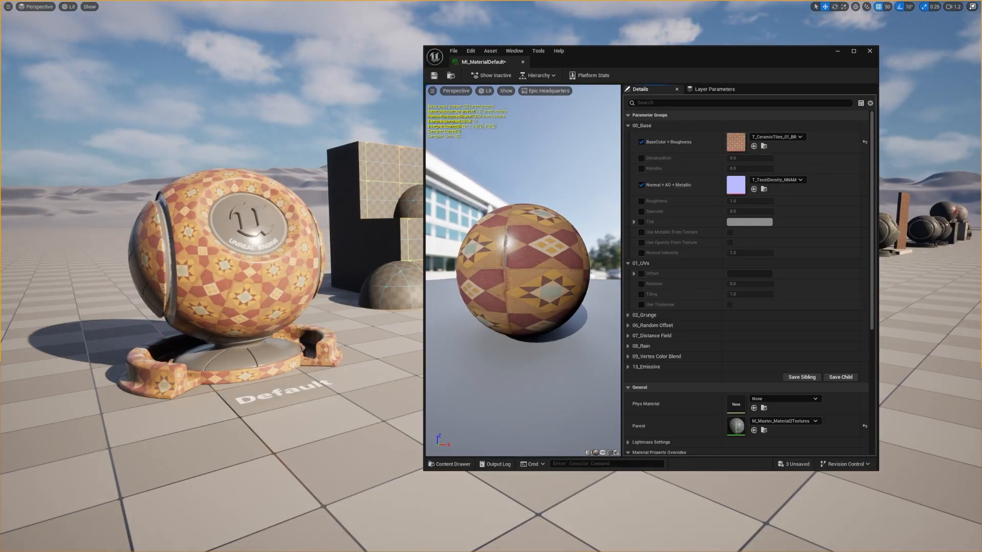
pyautogui.moveTo(12, 44); pyautogui.dragTo(741, 190)
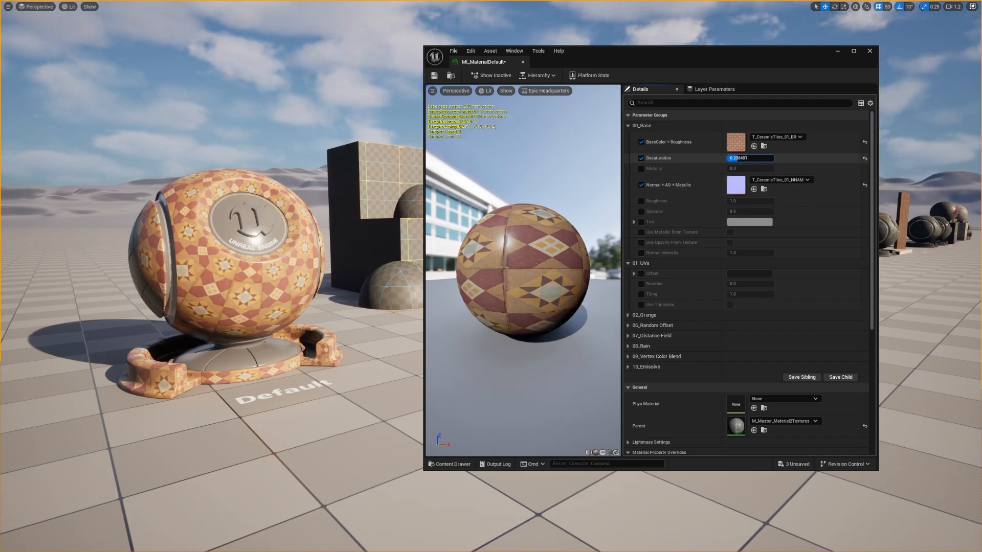
# Step: Try a Desaturation of about 0.42 and a changed Metallic value on the ceramic tiles, and remove both overrides
pyautogui.moveTo(738, 158); pyautogui.dragTo(754, 158)
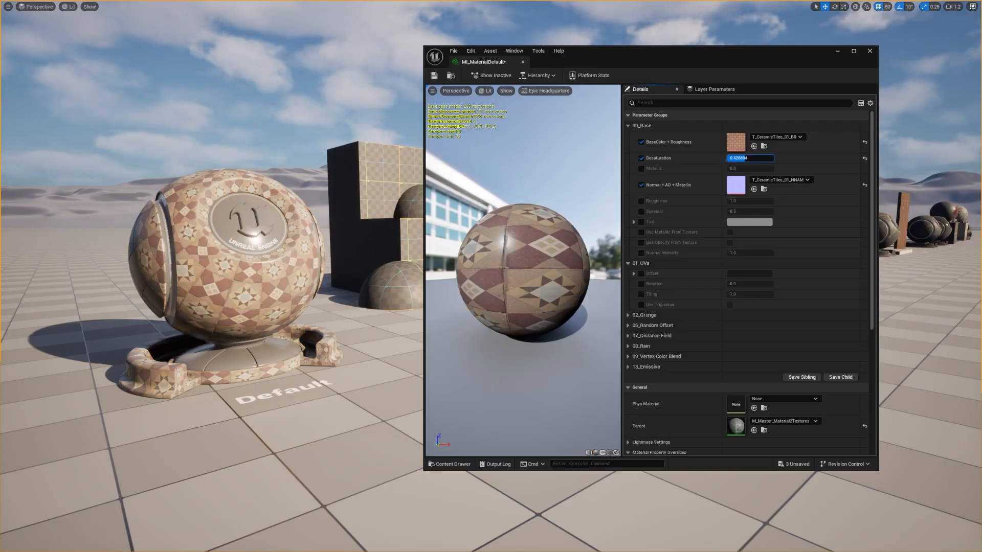
pyautogui.click(642, 168)
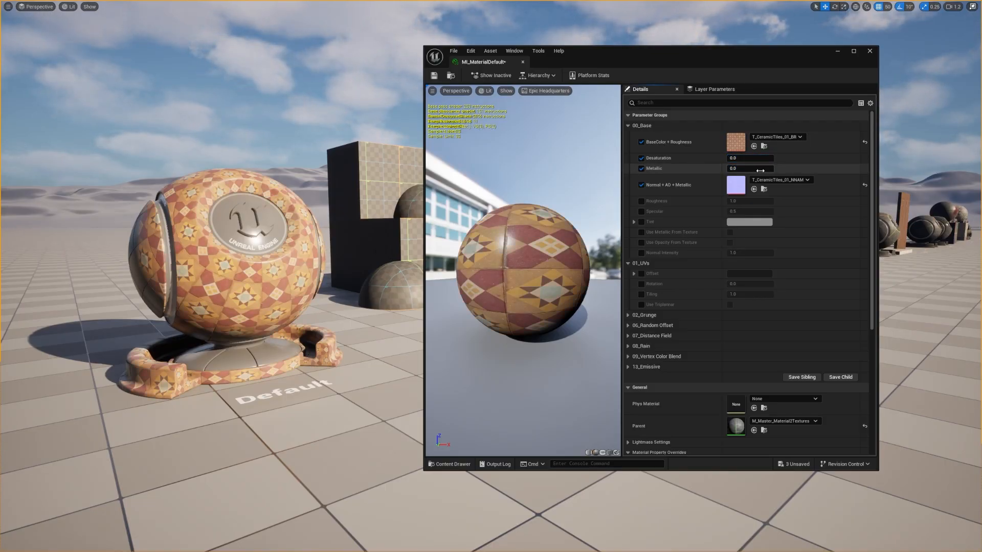
pyautogui.moveTo(742, 169)
pyautogui.mouseDown()
pyautogui.moveTo(766, 168)
pyautogui.moveTo(729, 168)
pyautogui.mouseUp()
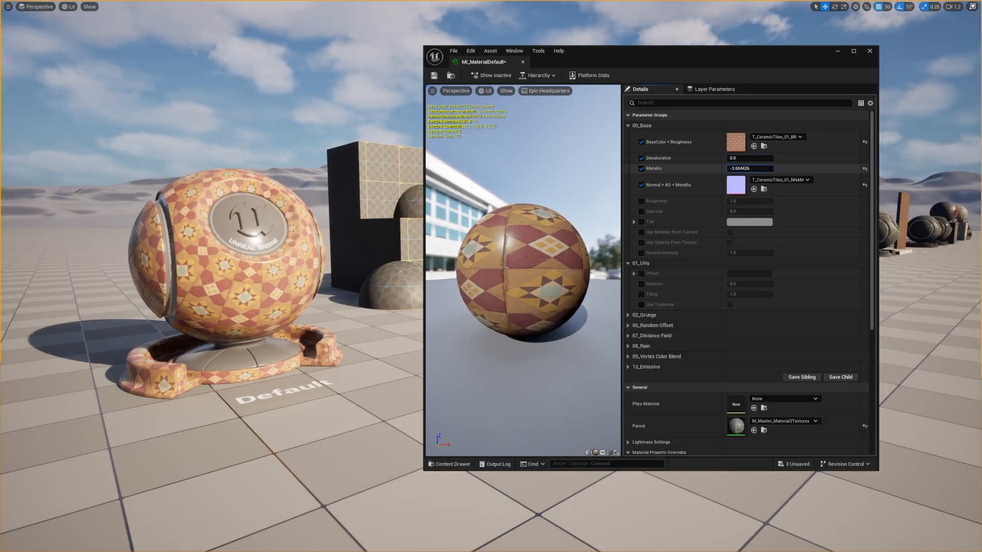
pyautogui.click(641, 169)
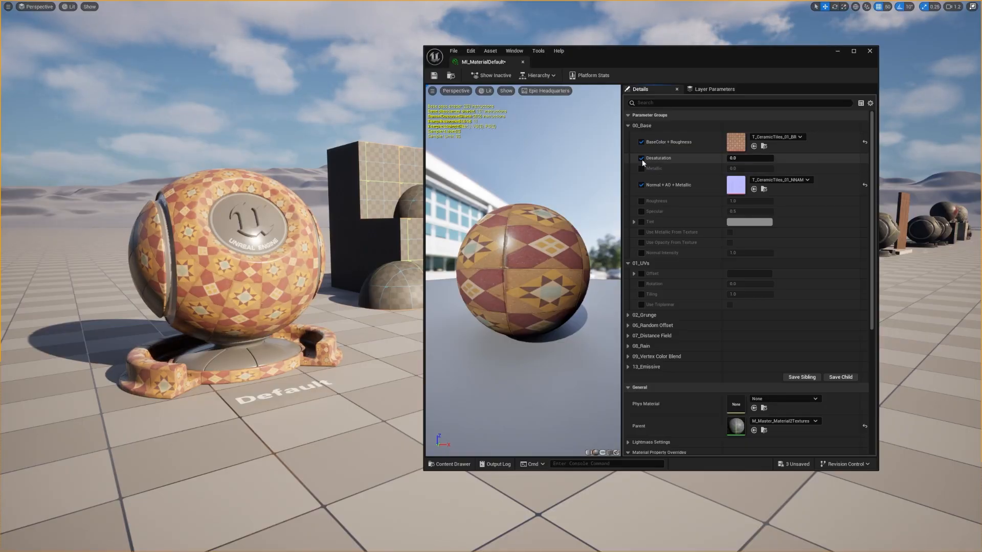
pyautogui.click(641, 159)
# Step: Try a Roughness of about 1.91 on the ceramic tiles, reset it and remove its override
pyautogui.click(641, 201)
pyautogui.moveTo(747, 201); pyautogui.dragTo(768, 202)
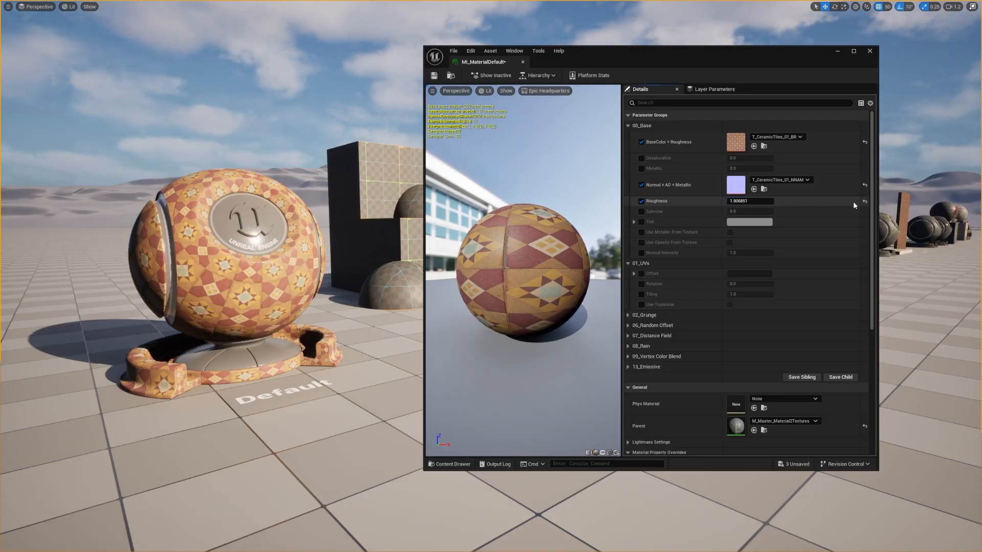
pyautogui.click(865, 201)
pyautogui.click(642, 202)
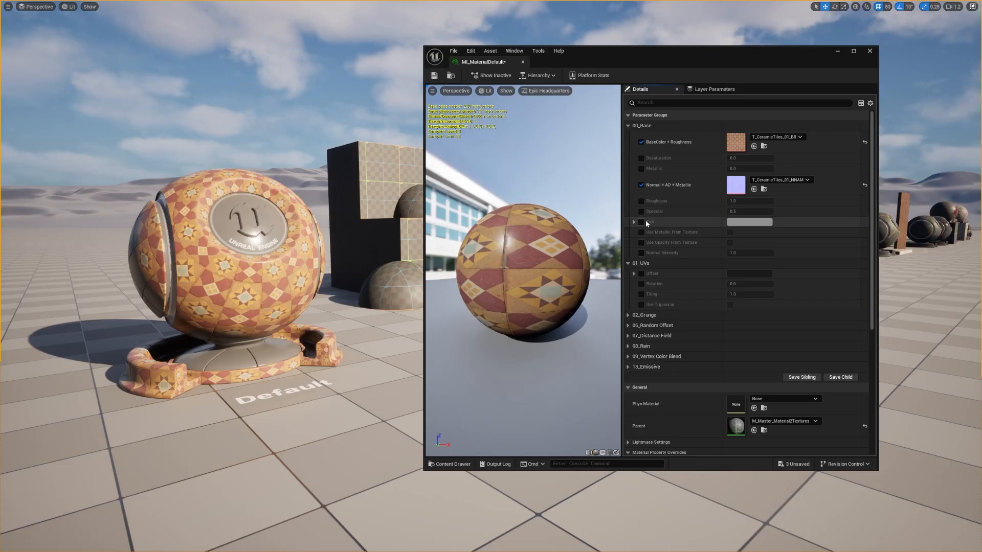
# Step: Try a different Tint colour on the ceramic tiles and remove the Tint override
pyautogui.click(641, 222)
pyautogui.click(749, 222)
pyautogui.moveTo(785, 279)
pyautogui.mouseDown()
pyautogui.moveTo(779, 272)
pyautogui.moveTo(762, 315)
pyautogui.moveTo(858, 315)
pyautogui.moveTo(765, 249)
pyautogui.moveTo(763, 321)
pyautogui.moveTo(816, 312)
pyautogui.moveTo(804, 284)
pyautogui.mouseUp()
pyautogui.click(893, 414)
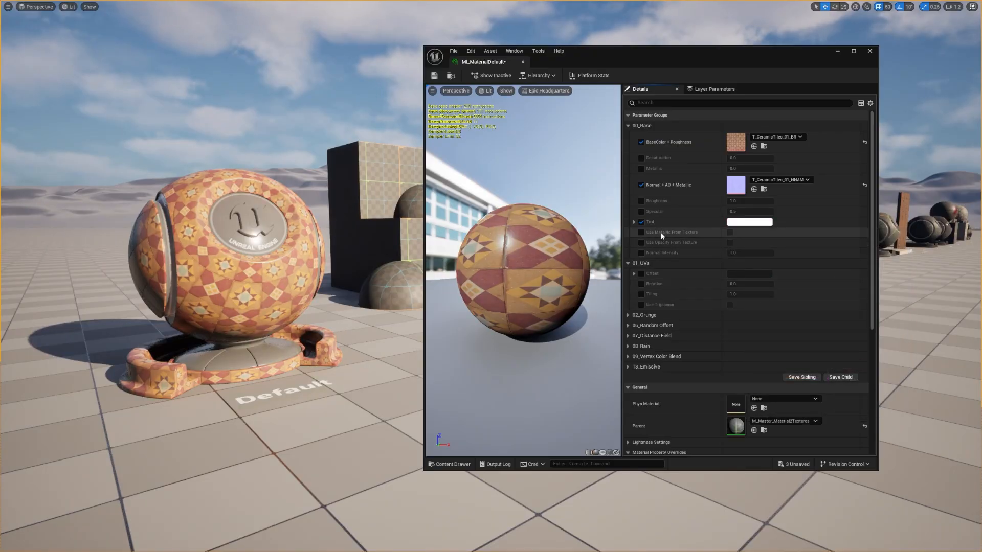
pyautogui.click(642, 222)
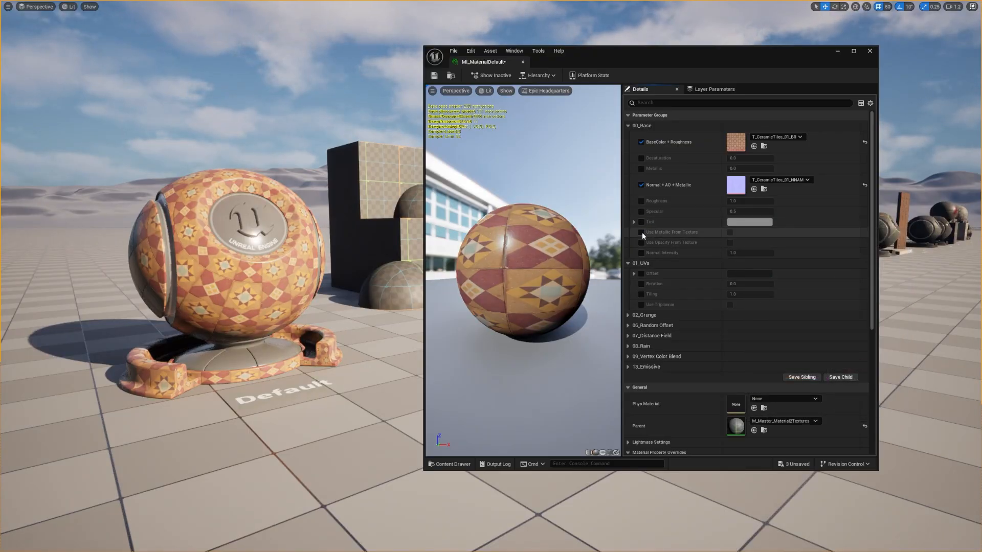
# Step: Override Use Metallic From Texture and replace the two base textures with T_ChipBoard_01_BR and T_ChipBoard_01_NNAM
pyautogui.click(642, 233)
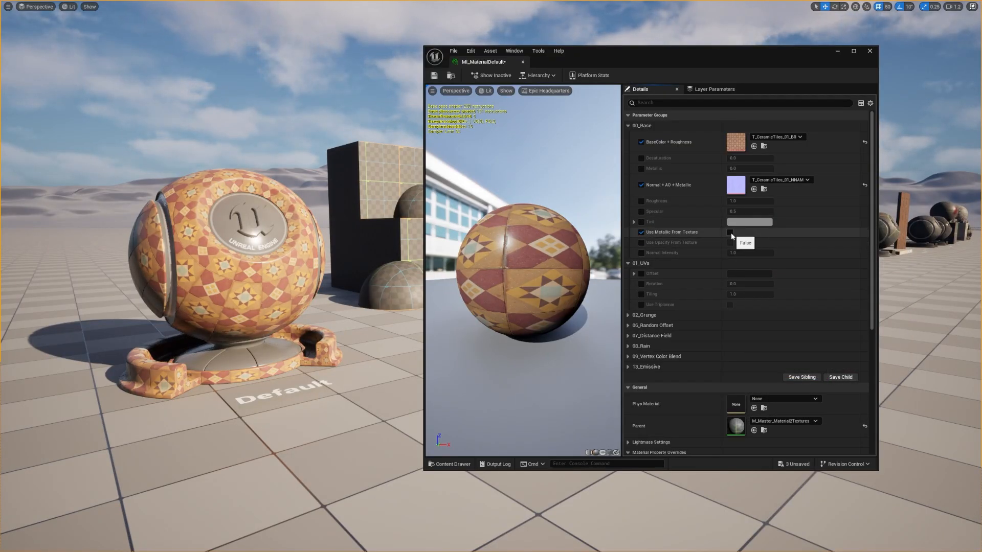
pyautogui.moveTo(1, 123); pyautogui.dragTo(733, 143)
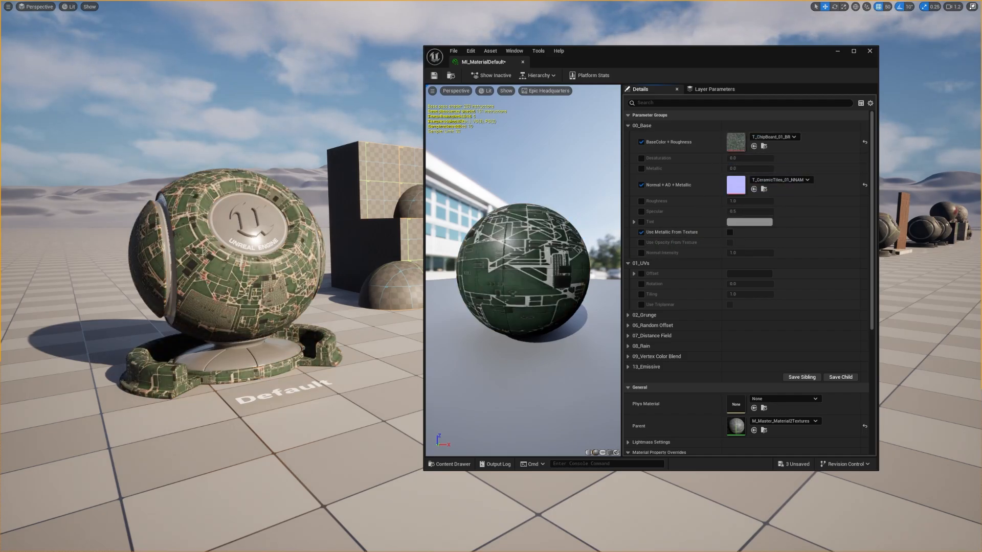
pyautogui.moveTo(1, 256); pyautogui.dragTo(738, 184)
pyautogui.moveTo(607, 244); pyautogui.dragTo(570, 263)
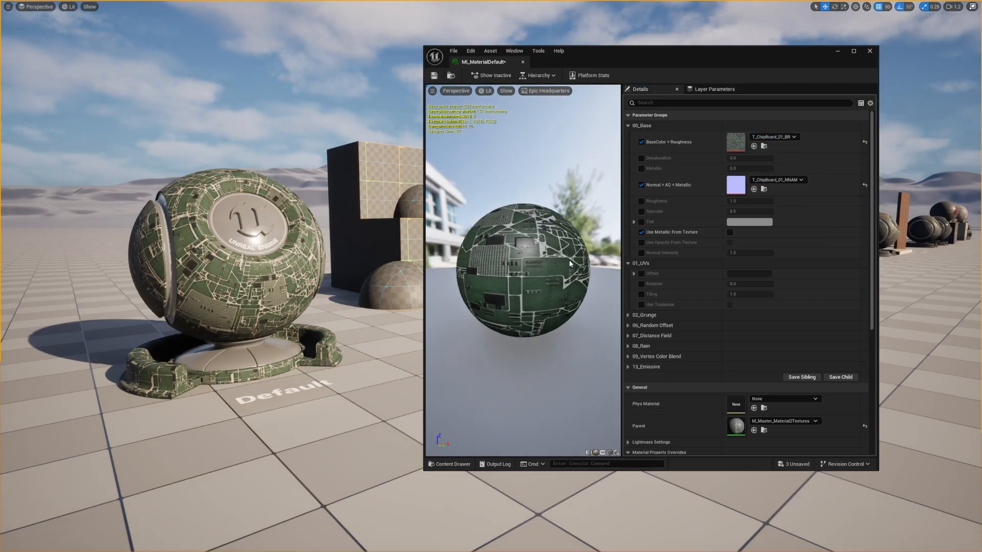
# Step: Enable Use Metallic From Texture and inspect the chip board's metallic areas on the preview sphere
pyautogui.click(729, 232)
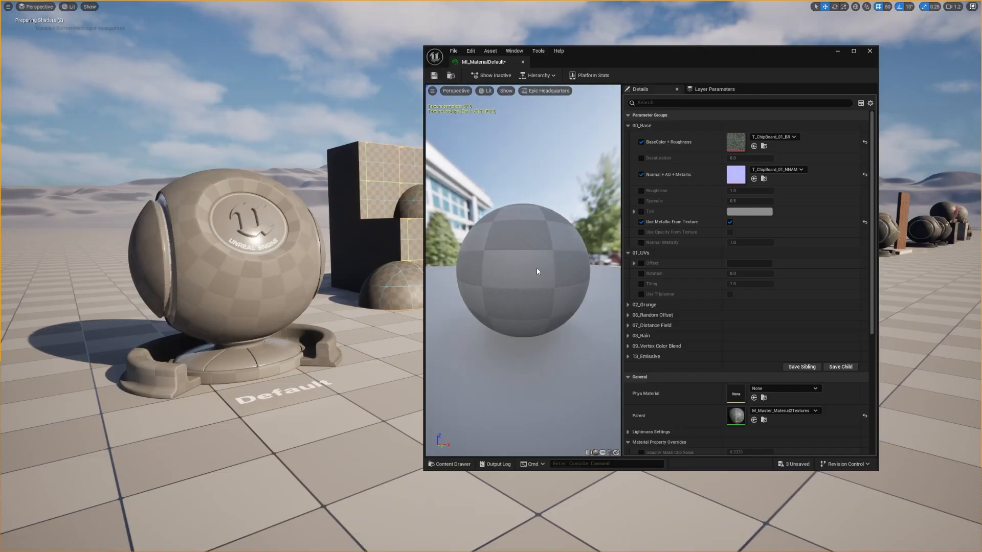
pyautogui.scroll(5, 555, 260)
pyautogui.moveTo(555, 260); pyautogui.dragTo(607, 255)
pyautogui.scroll(-4, 555, 260)
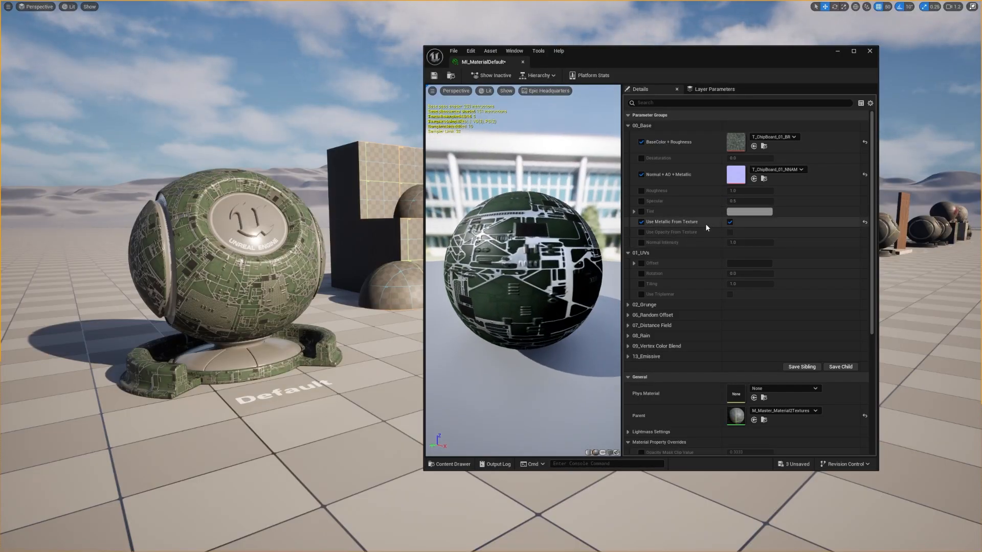
# Step: Try out the Normal Intensity on the chip board material and remove its override
pyautogui.click(642, 244)
pyautogui.moveTo(742, 244); pyautogui.dragTo(767, 244)
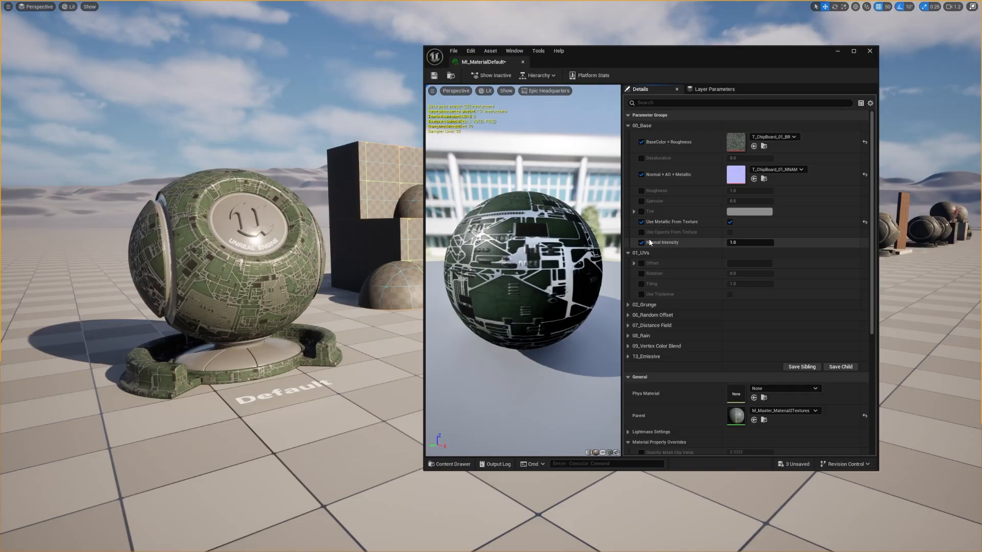
pyautogui.click(642, 243)
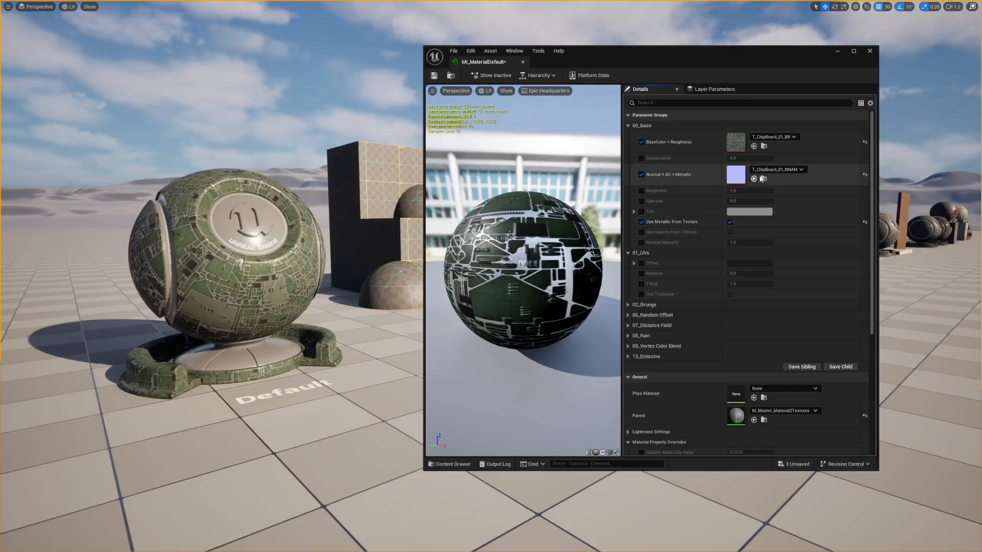
# Step: Reset Use Metallic From Texture and both base textures to their defaults, and remove their three overrides
pyautogui.click(865, 223)
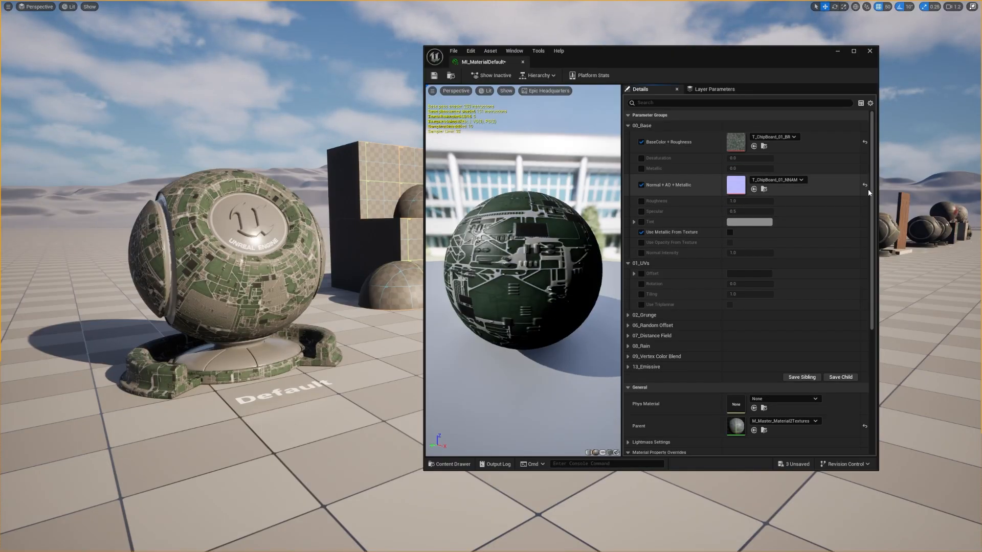
pyautogui.click(864, 184)
pyautogui.click(864, 141)
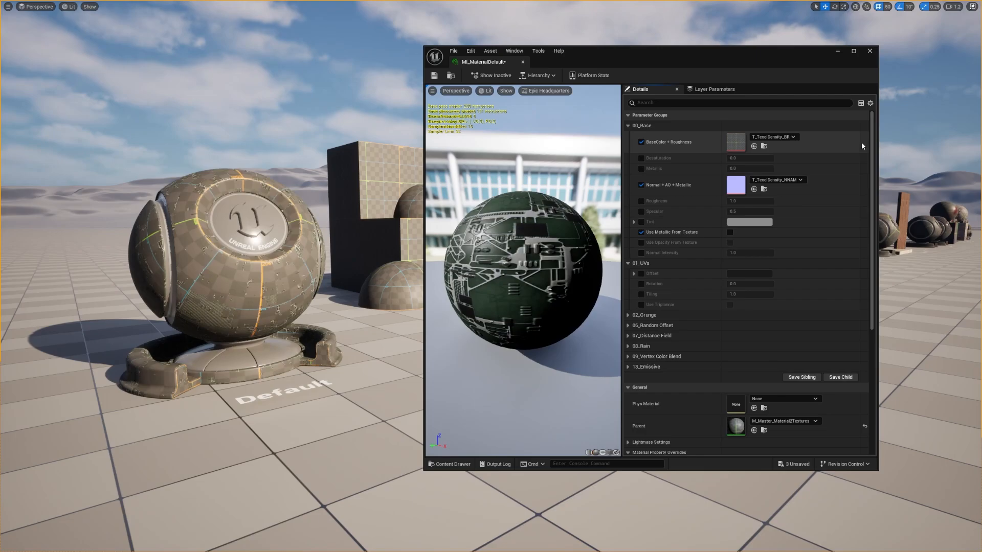
pyautogui.click(642, 143)
pyautogui.click(641, 184)
pyautogui.click(641, 232)
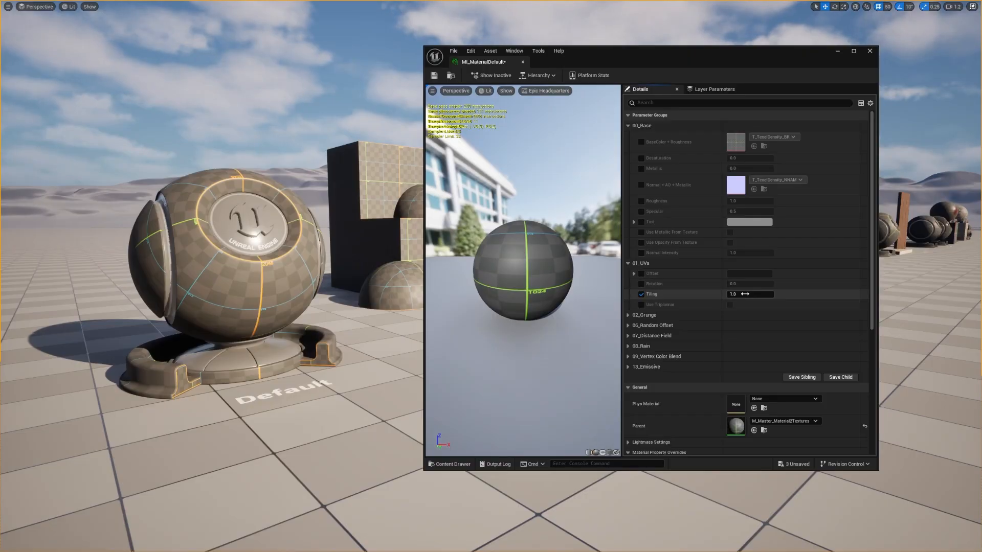
# Step: Try a UV Tiling of about 2.53, reset it and remove the Tiling override
pyautogui.moveTo(745, 294); pyautogui.dragTo(767, 294)
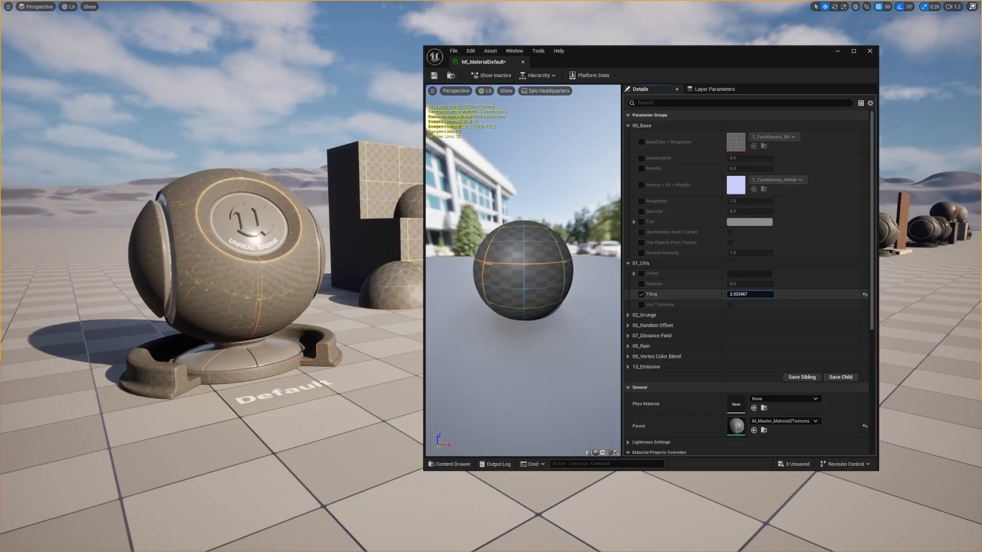
pyautogui.click(864, 295)
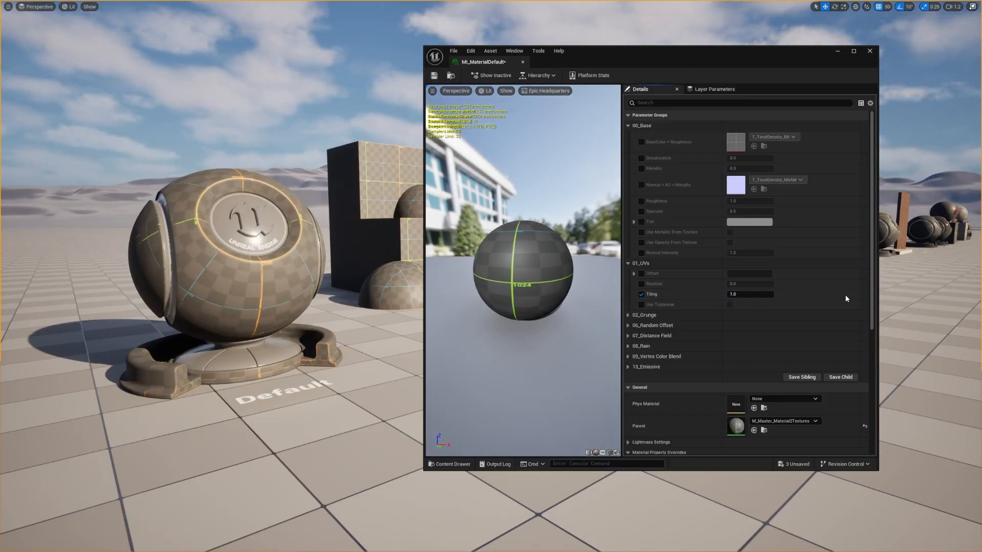
pyautogui.click(641, 294)
# Step: Override the UV Rotation, try rotating the texture and remove the override
pyautogui.click(641, 284)
pyautogui.moveTo(747, 284)
pyautogui.mouseDown()
pyautogui.moveTo(778, 284)
pyautogui.moveTo(747, 284)
pyautogui.mouseUp()
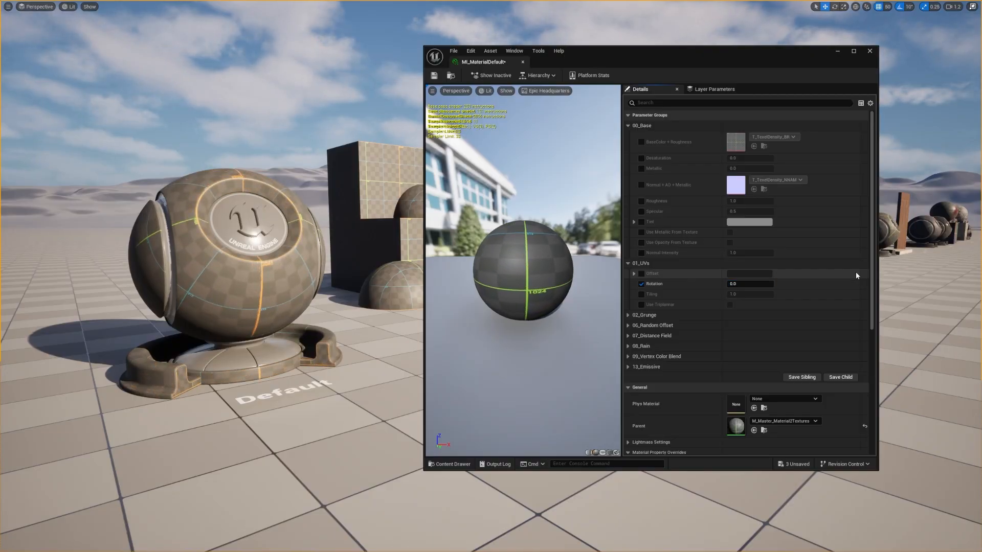
pyautogui.click(641, 283)
# Step: Override the UV Offset, try shifting its R and G channels, reset them and remove the override
pyautogui.click(634, 273)
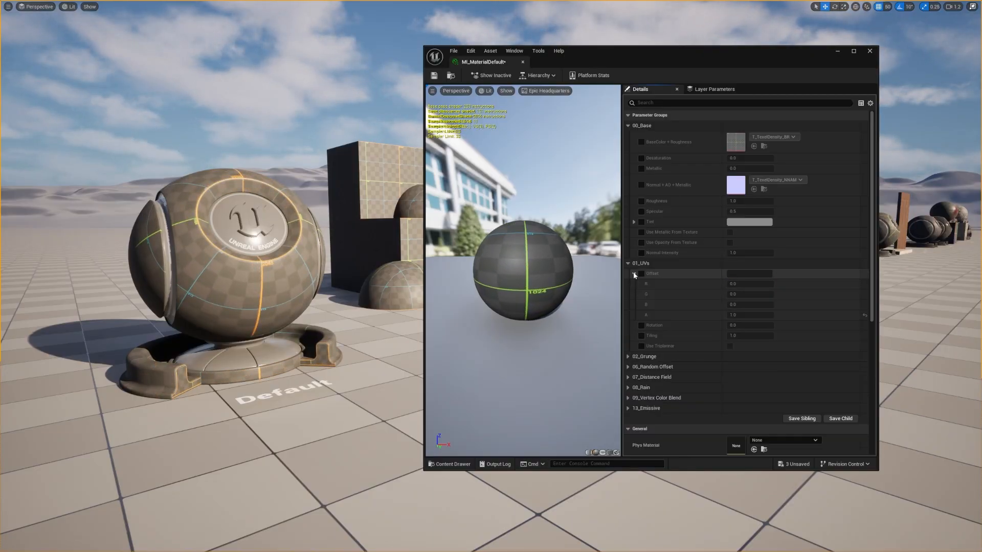
pyautogui.click(641, 273)
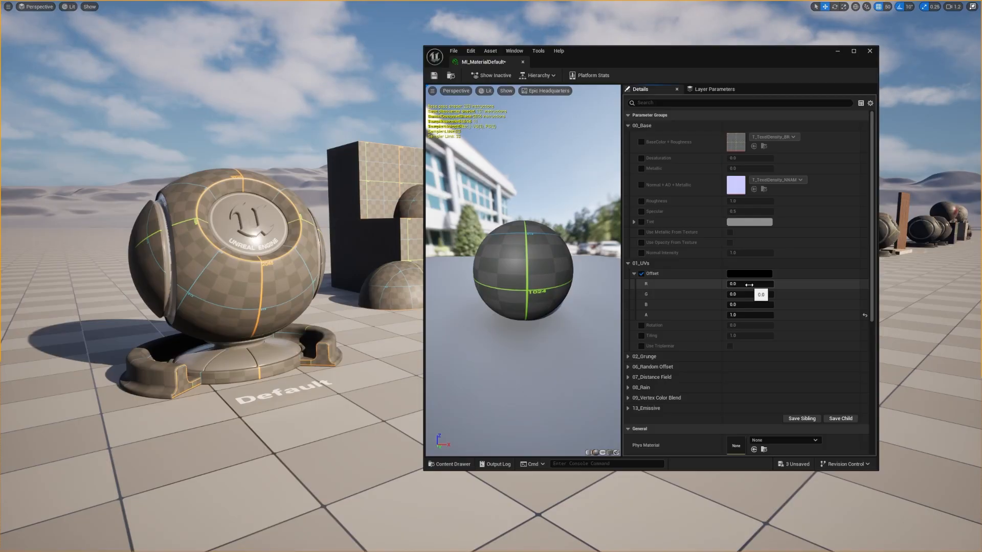
pyautogui.moveTo(749, 285)
pyautogui.mouseDown()
pyautogui.moveTo(785, 285)
pyautogui.moveTo(748, 285)
pyautogui.moveTo(784, 294)
pyautogui.moveTo(747, 295)
pyautogui.mouseUp()
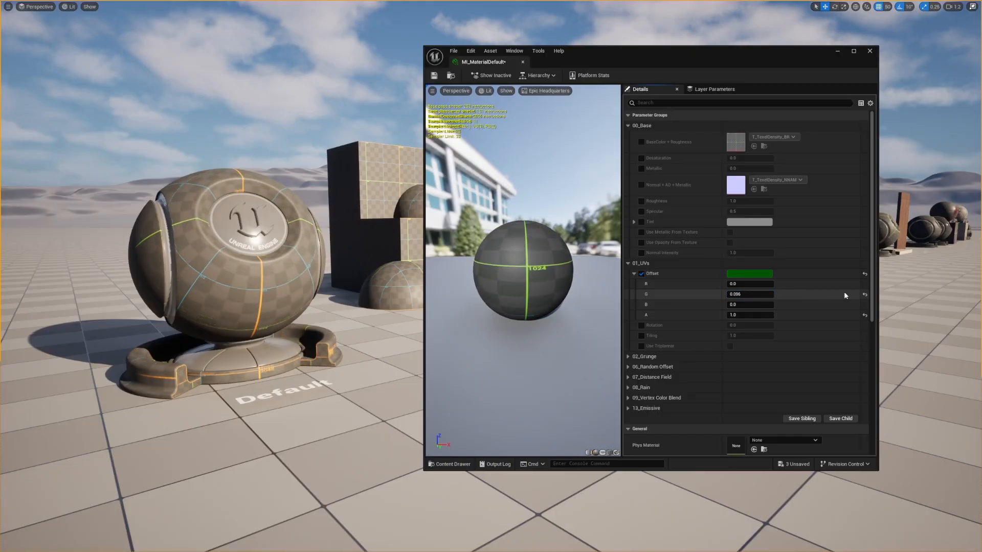
pyautogui.click(864, 295)
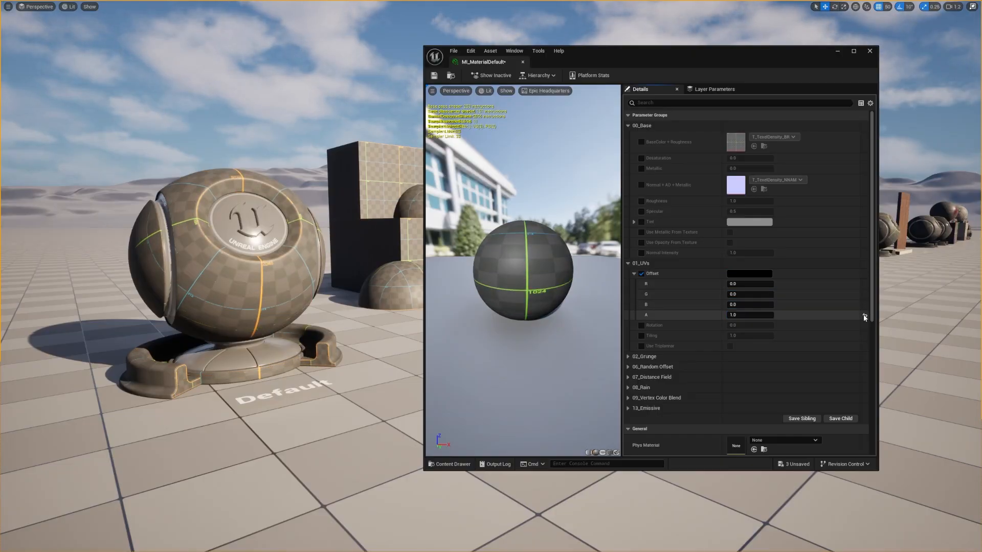
pyautogui.click(641, 274)
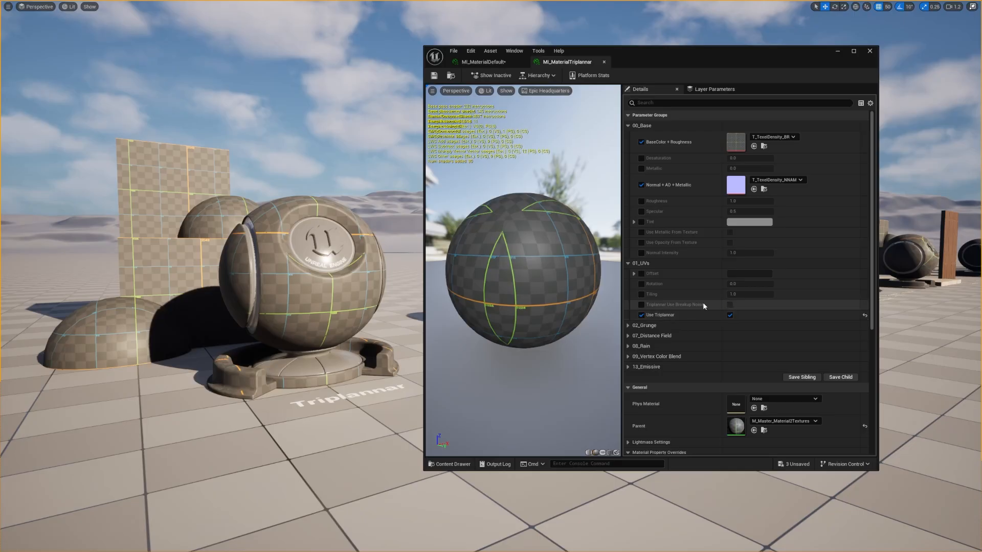
# Step: Enable the Rotation and Tiling overrides in MI_MaterialTriplannar, try a tiling of about 0.91, restore it to 1.0 and test the rotation
pyautogui.click(642, 284)
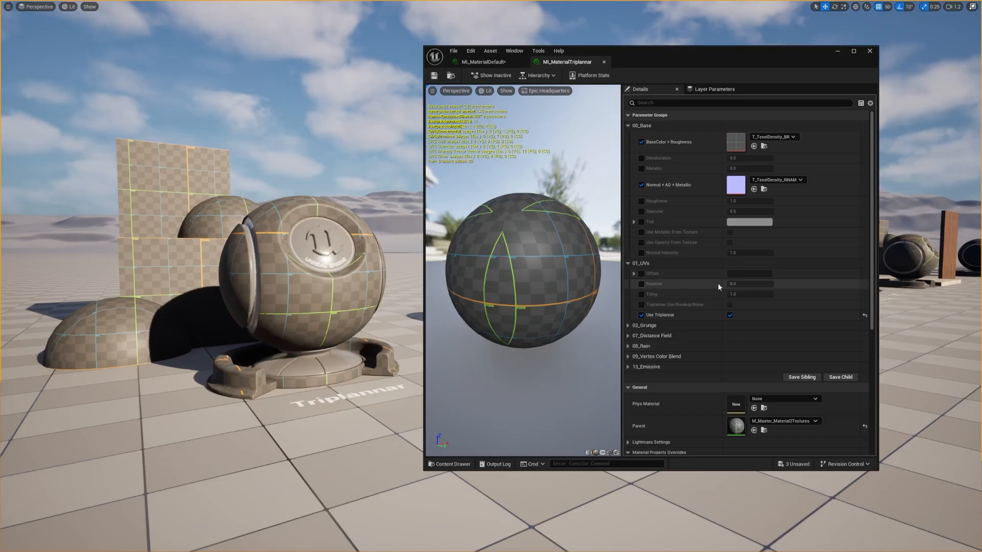
pyautogui.click(641, 294)
pyautogui.moveTo(736, 294)
pyautogui.mouseDown()
pyautogui.moveTo(778, 295)
pyautogui.moveTo(744, 294)
pyautogui.mouseUp()
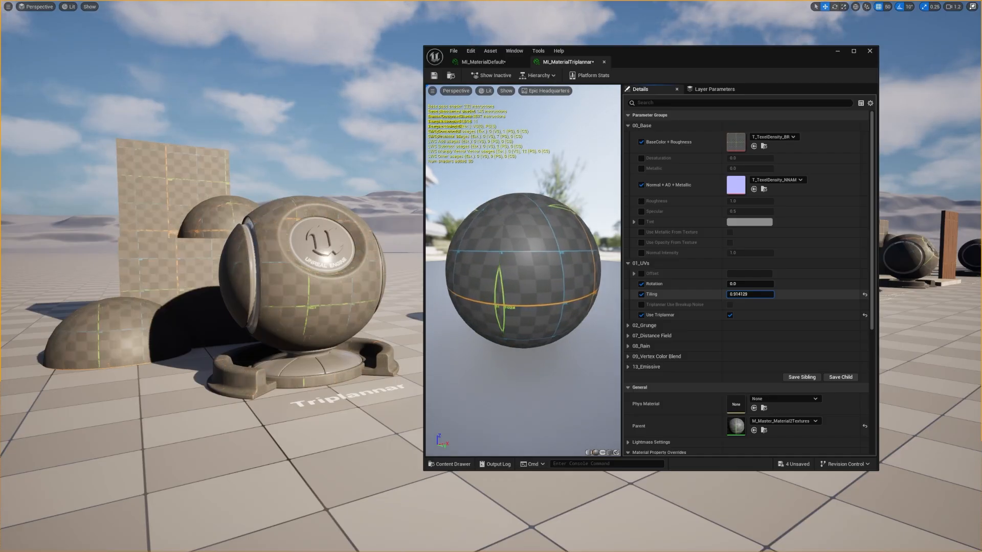
pyautogui.click(865, 295)
pyautogui.moveTo(742, 286)
pyautogui.mouseDown()
pyautogui.moveTo(758, 285)
pyautogui.moveTo(738, 282)
pyautogui.mouseUp()
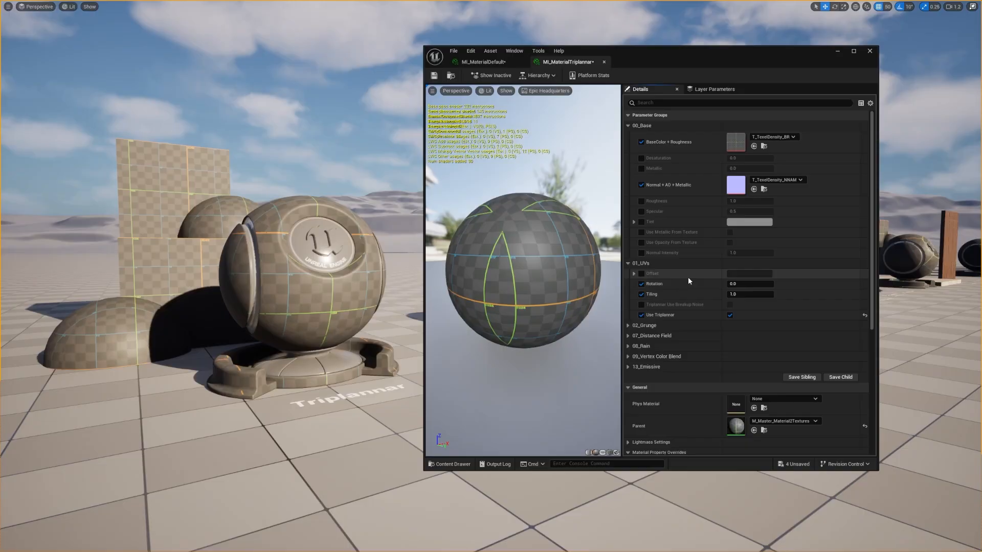
# Step: Try shifting the UV Offset to about 0.808 in R and 0.824 in G, reset it and remove the Offset and Rotation overrides
pyautogui.click(642, 273)
pyautogui.click(634, 275)
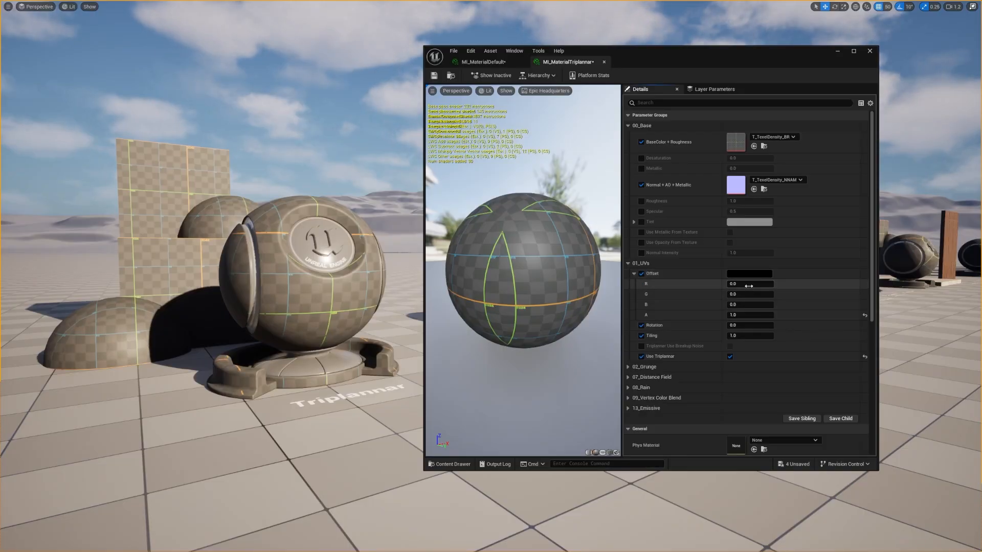
pyautogui.moveTo(750, 284)
pyautogui.mouseDown()
pyautogui.moveTo(772, 284)
pyautogui.moveTo(758, 295)
pyautogui.moveTo(773, 295)
pyautogui.moveTo(754, 295)
pyautogui.mouseUp()
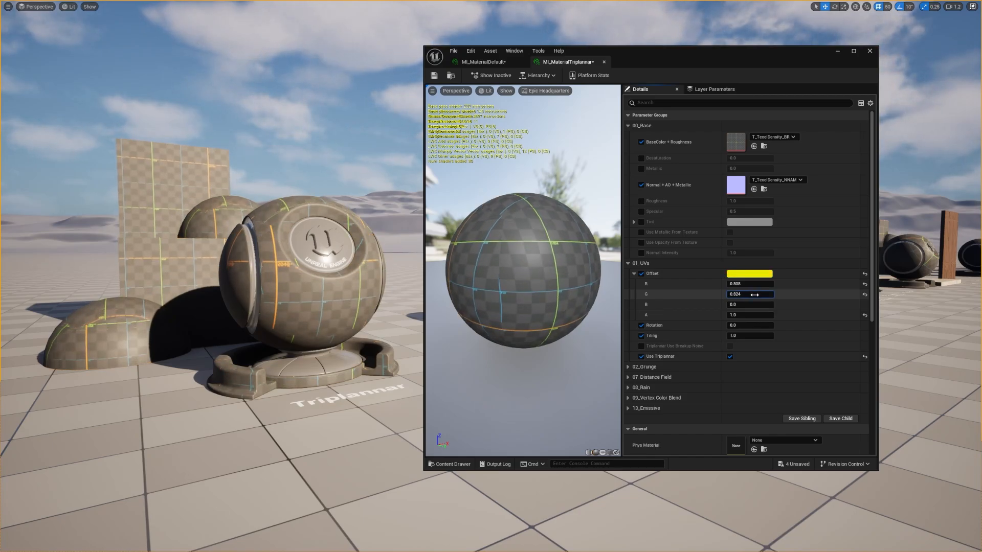
pyautogui.click(863, 274)
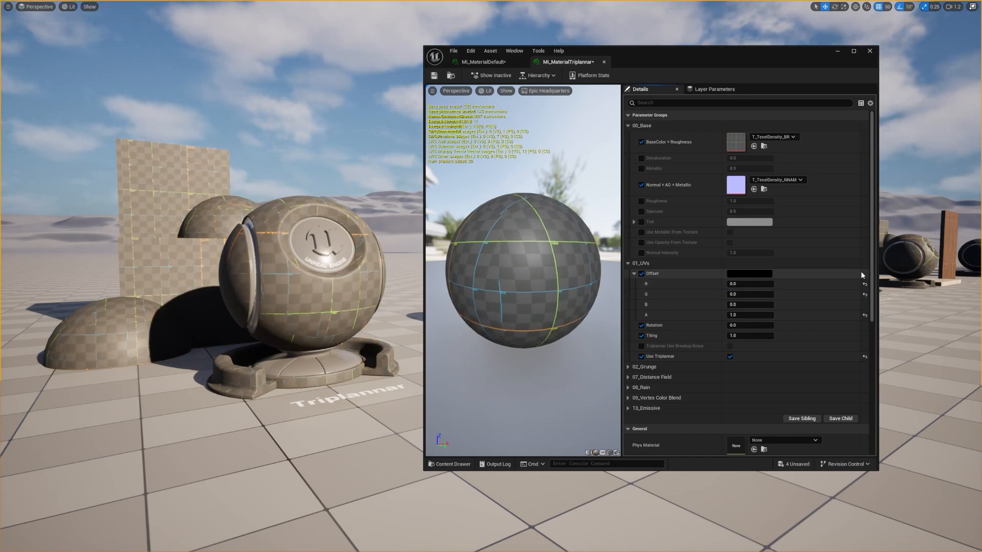
pyautogui.click(642, 273)
pyautogui.click(641, 325)
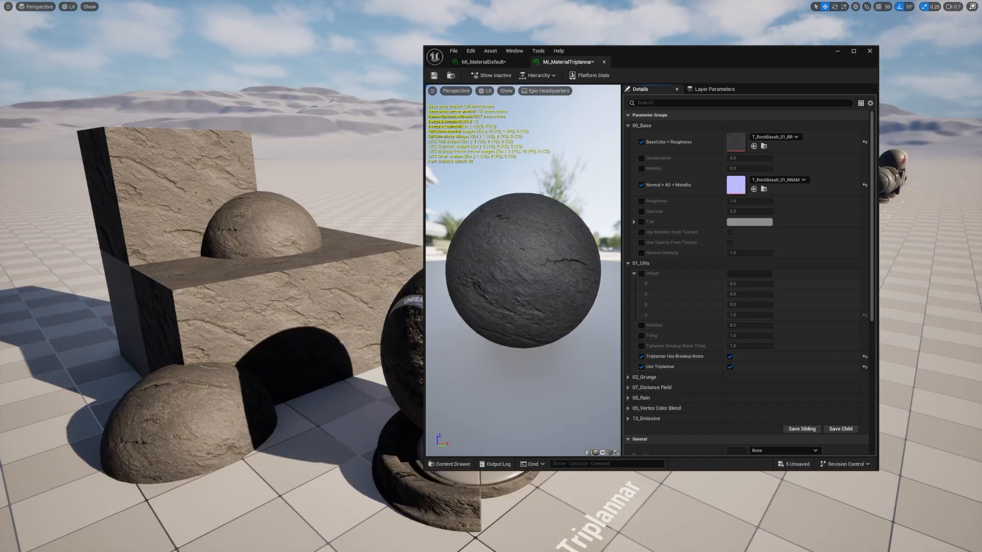
# Step: Move the rock-textured sphere on the block slightly, and raise and rotate the block beneath it to test the triplanar blending
pyautogui.click(257, 238)
pyautogui.moveTo(254, 239)
pyautogui.mouseDown()
pyautogui.moveTo(253, 223)
pyautogui.moveTo(228, 196)
pyautogui.moveTo(139, 201)
pyautogui.moveTo(254, 212)
pyautogui.moveTo(262, 230)
pyautogui.mouseUp()
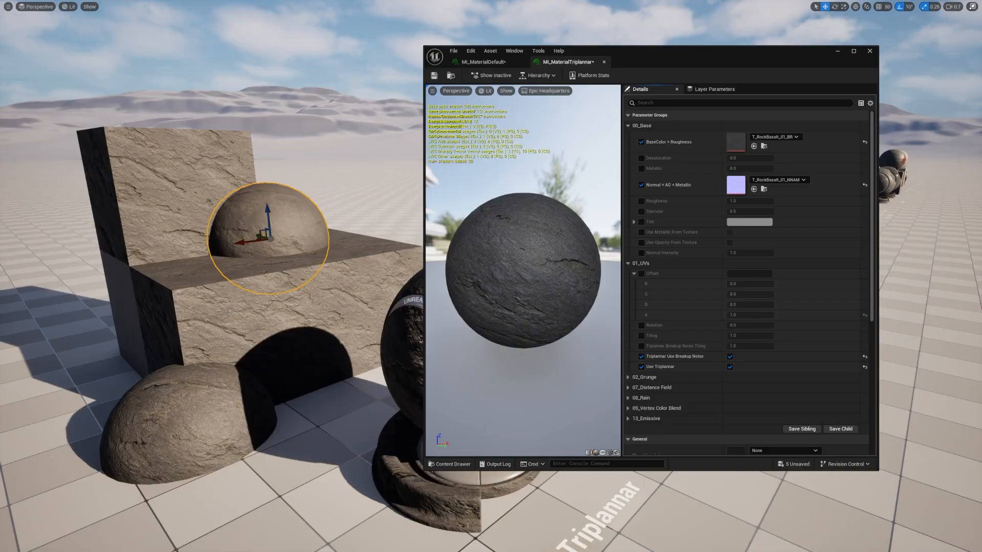
pyautogui.click(228, 313)
pyautogui.moveTo(229, 303); pyautogui.dragTo(183, 188)
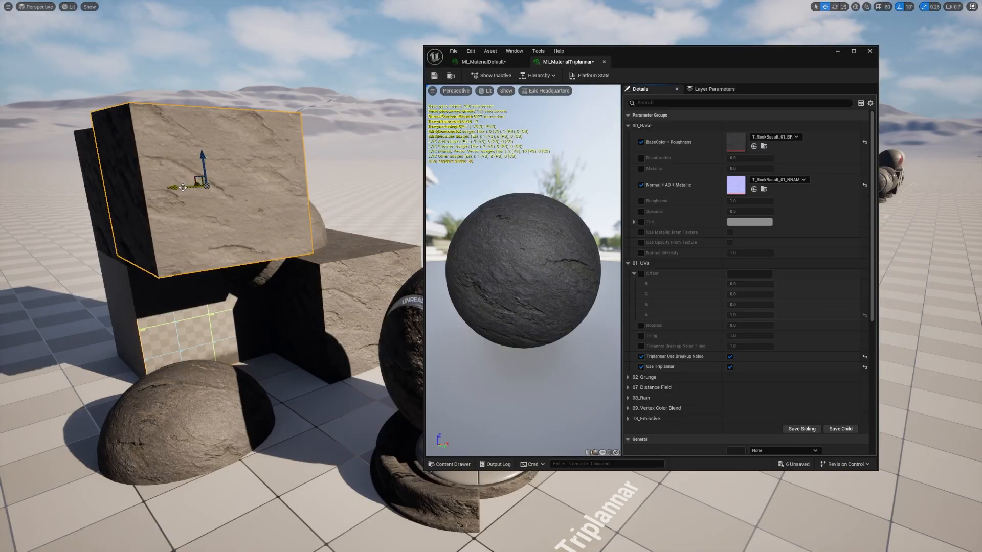
pyautogui.press('e')
pyautogui.moveTo(197, 154); pyautogui.dragTo(167, 250)
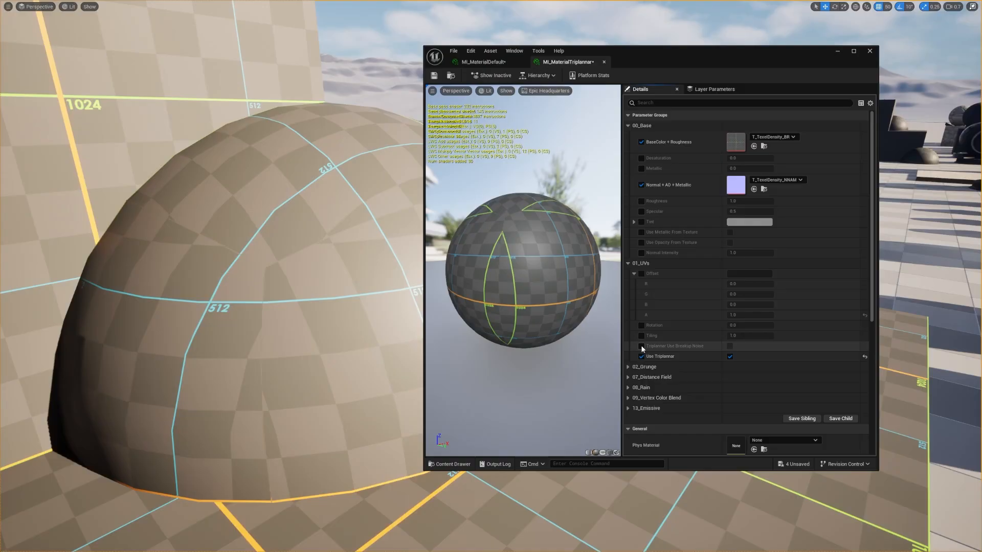
# Step: Try Triplannar Use Breakup Noise on the texel density textures and turn it off again
pyautogui.click(730, 347)
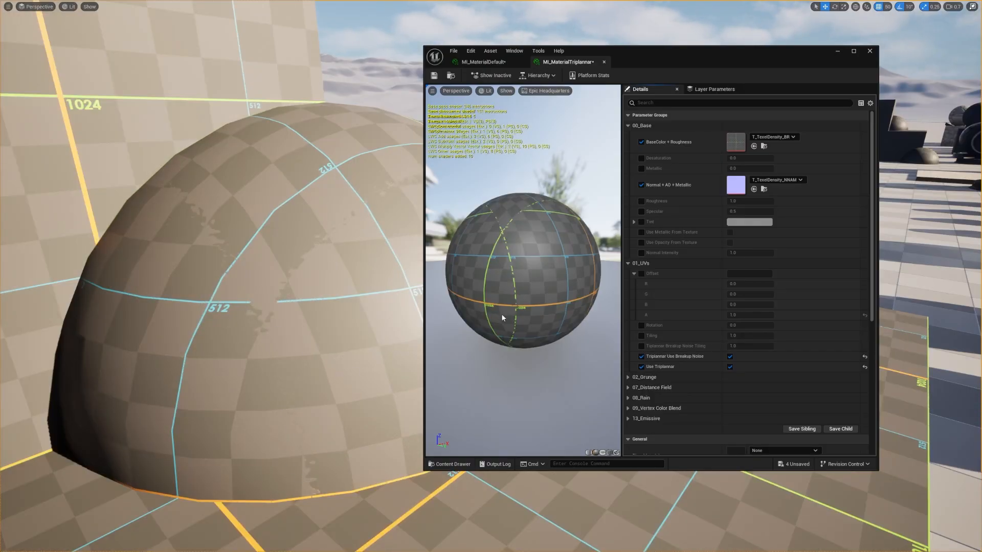
pyautogui.click(730, 357)
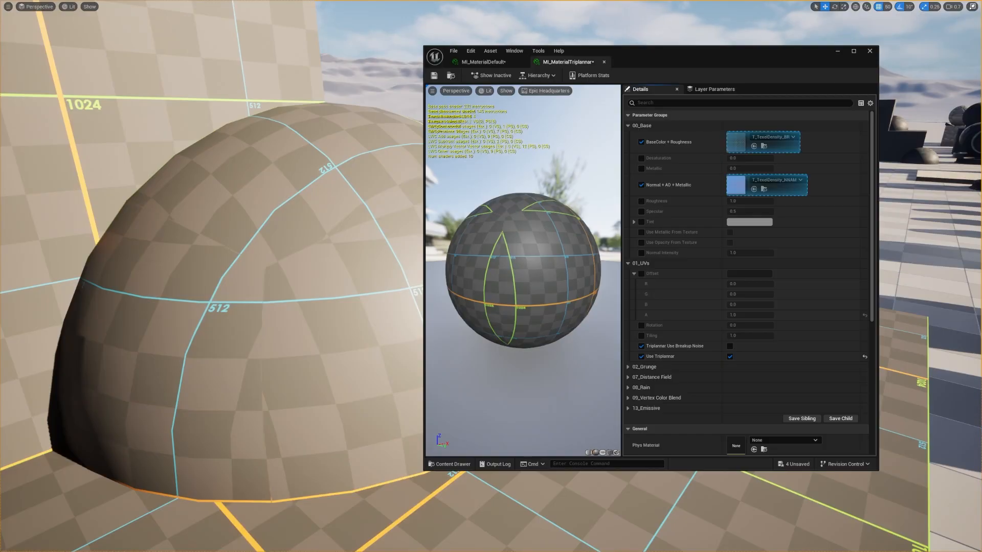
# Step: Assign T_RockBasalt_01_BR as base color and T_RockBasalt_01_NNAM as normal texture, and turn on Triplannar Use Breakup Noise
pyautogui.moveTo(0, 241); pyautogui.dragTo(738, 143)
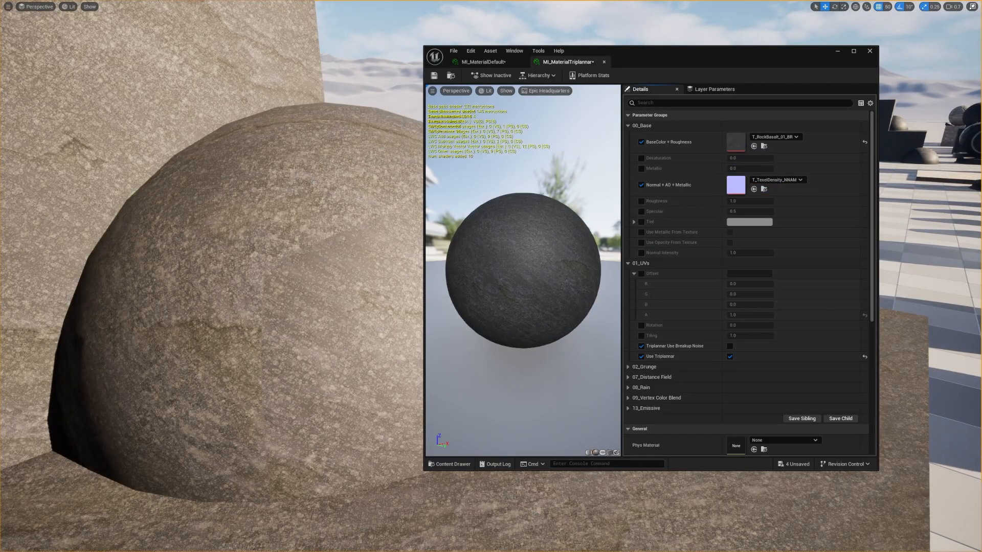
pyautogui.moveTo(0, 164); pyautogui.dragTo(736, 185)
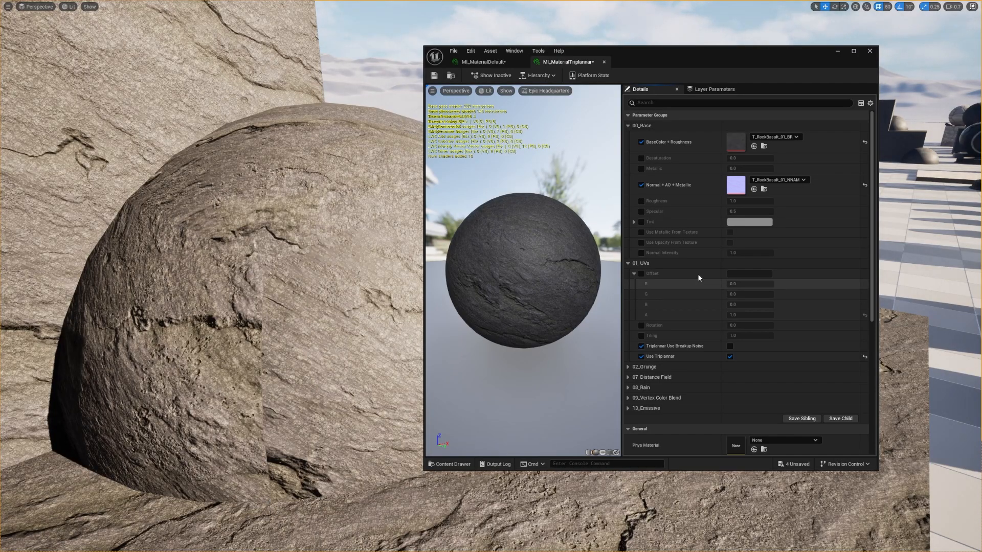
pyautogui.click(731, 347)
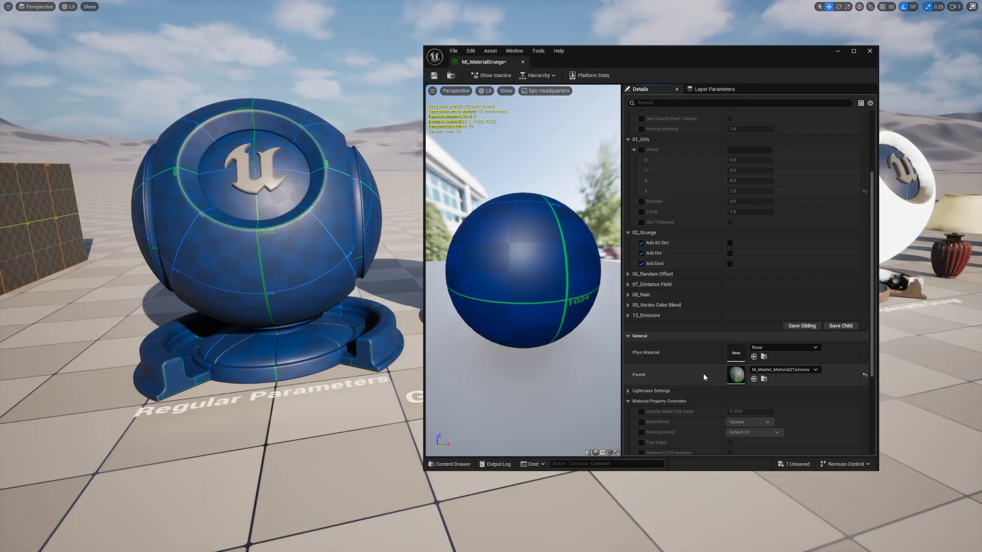
# Step: Enable Add Dirt in MI_MaterialGrunge and set Dirt Falloff to 0.142 and Dirt Contrast to about 4.59
pyautogui.click(729, 253)
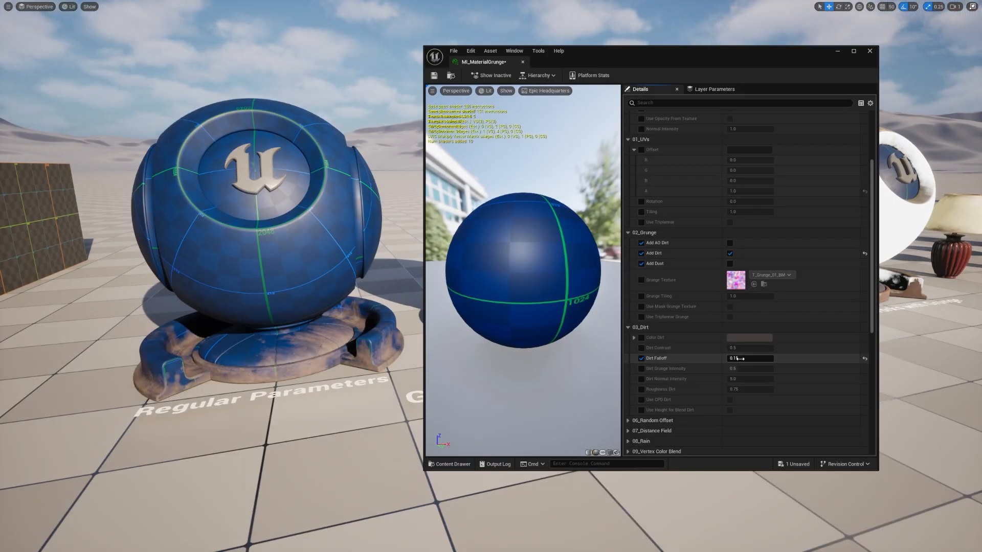
pyautogui.moveTo(749, 360)
pyautogui.mouseDown()
pyautogui.moveTo(798, 348)
pyautogui.moveTo(736, 348)
pyautogui.moveTo(751, 348)
pyautogui.mouseUp()
pyautogui.click(641, 348)
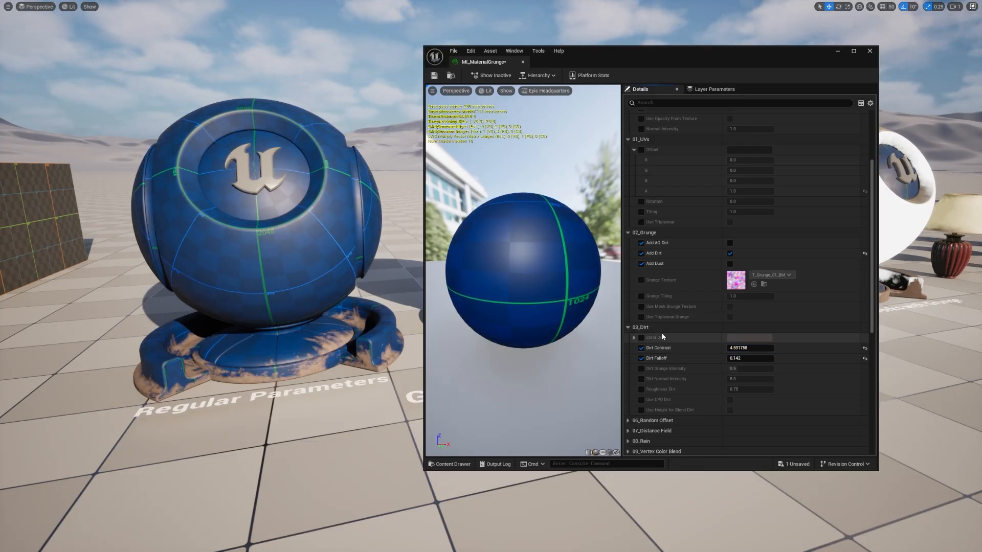
# Step: Try a different Color Dirt, discard the change and remove its override
pyautogui.click(765, 339)
pyautogui.moveTo(797, 395); pyautogui.dragTo(807, 450)
pyautogui.click(908, 531)
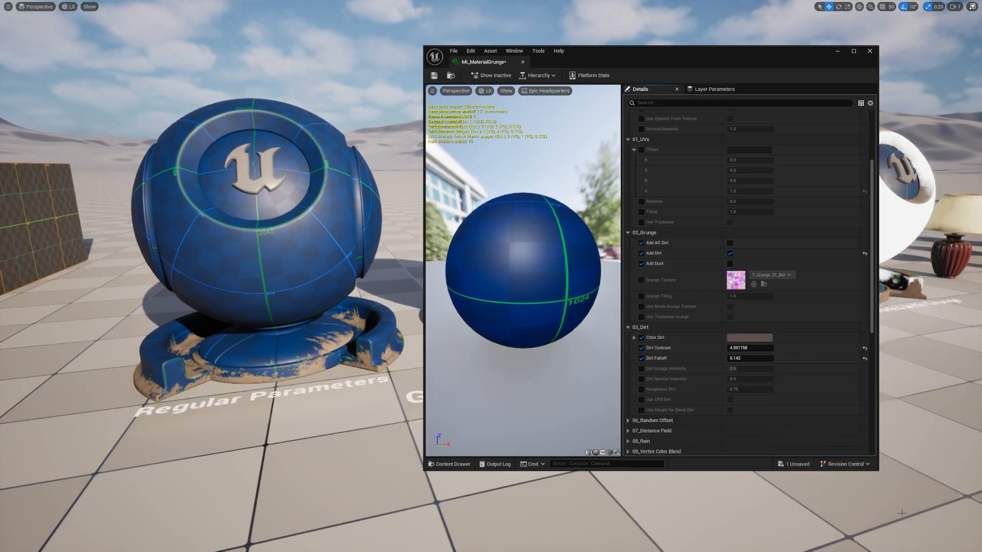
pyautogui.click(643, 337)
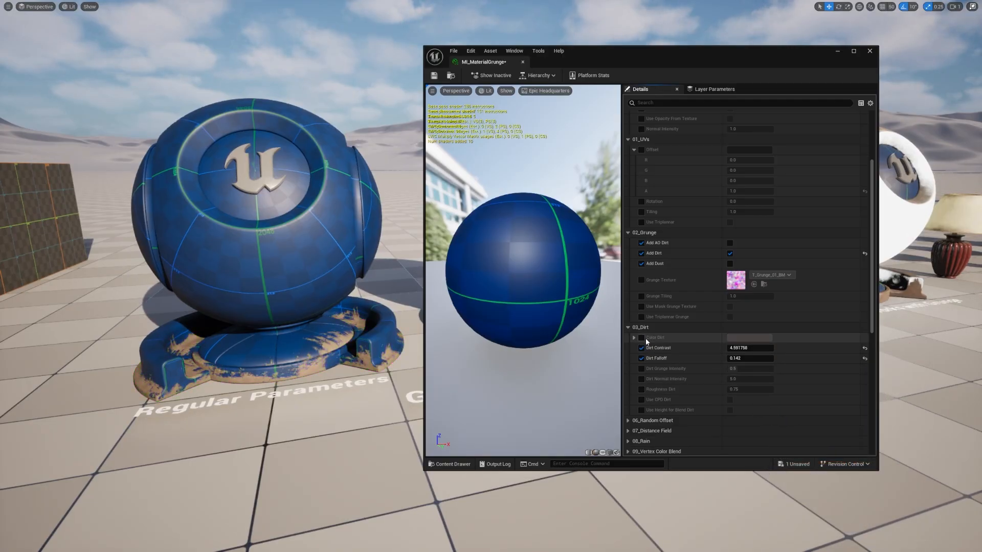
# Step: Try a Dirt Grunge Intensity of about 0.265, a Dirt Normal Intensity of about -0.62 and a different Roughness Dirt
pyautogui.click(642, 369)
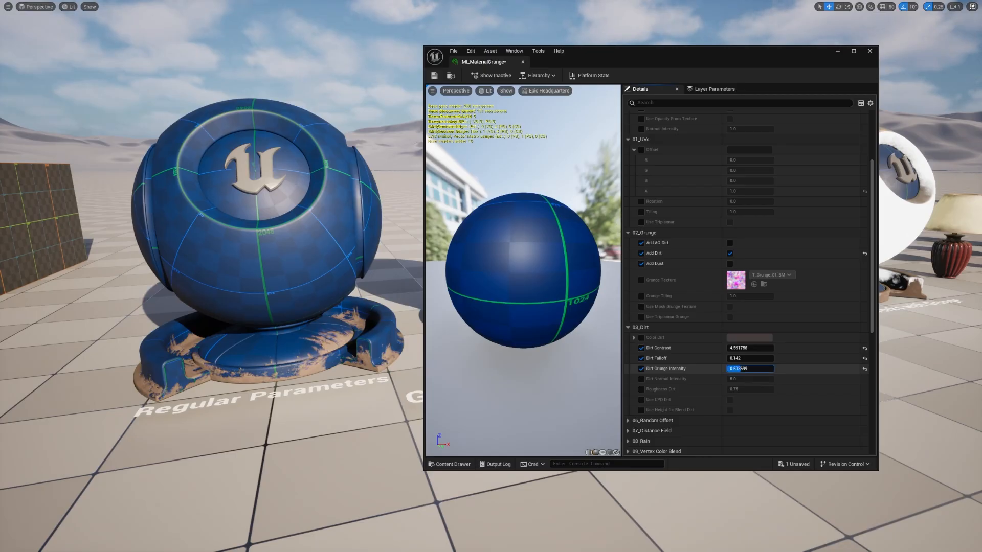
pyautogui.moveTo(740, 368)
pyautogui.mouseDown()
pyautogui.moveTo(748, 369)
pyautogui.moveTo(730, 369)
pyautogui.mouseUp()
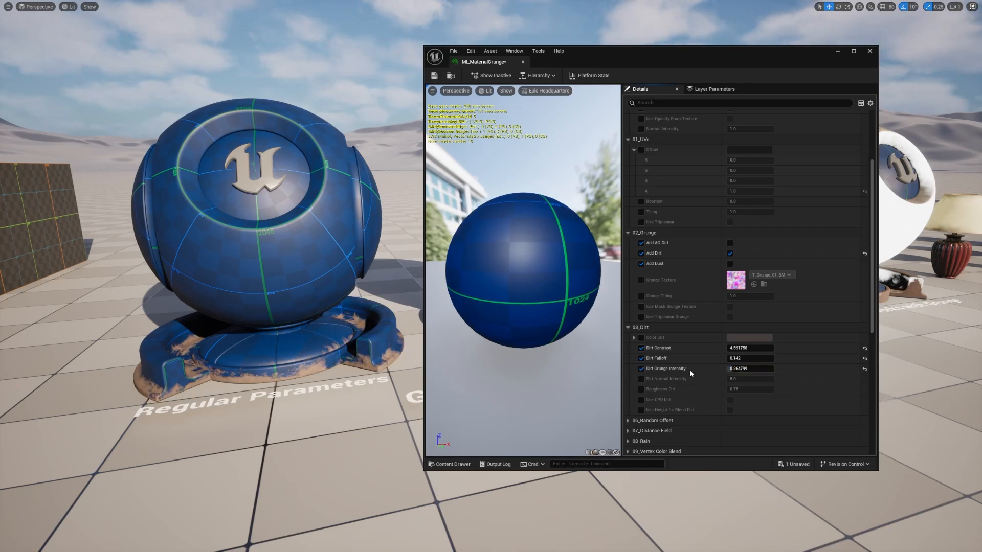
pyautogui.click(641, 379)
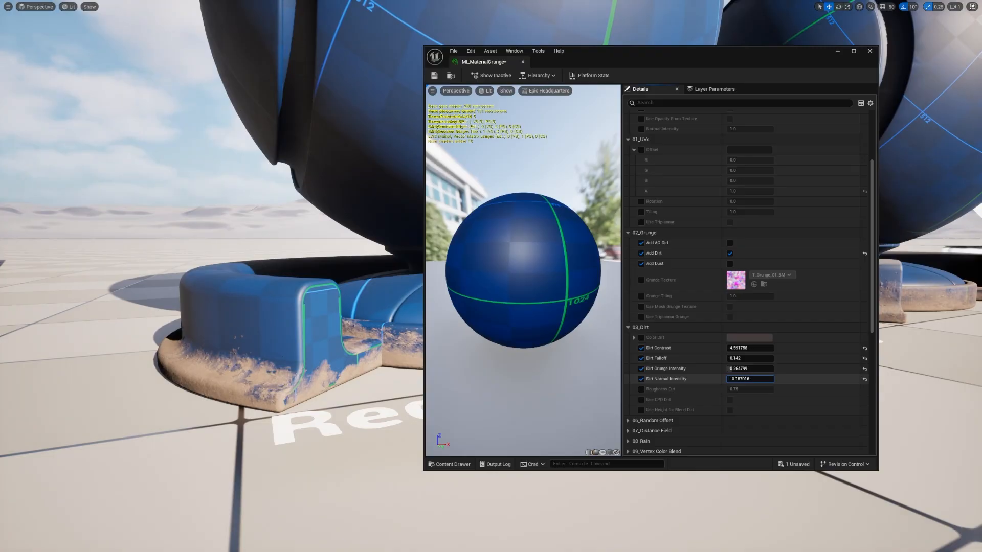
pyautogui.moveTo(750, 379)
pyautogui.mouseDown()
pyautogui.moveTo(813, 379)
pyautogui.moveTo(744, 379)
pyautogui.mouseUp()
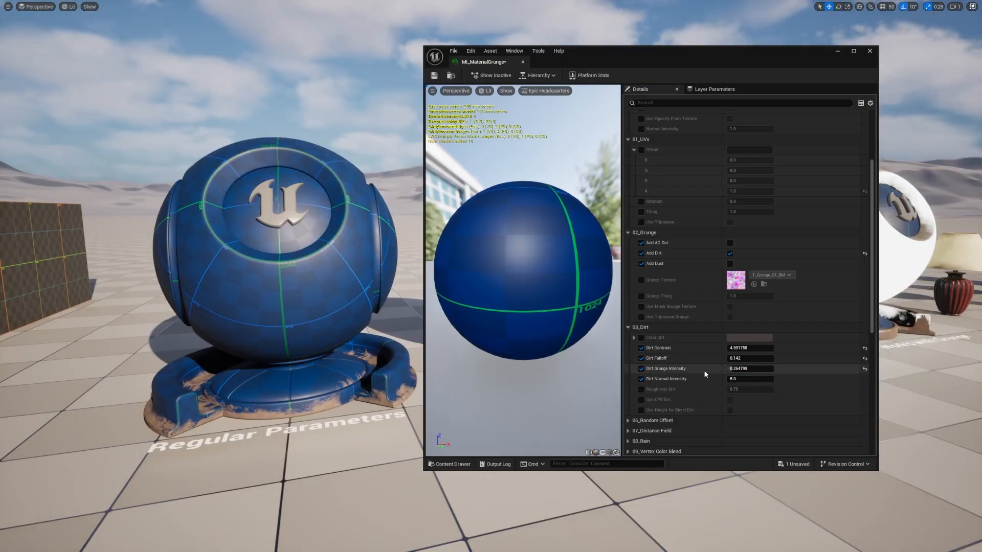
pyautogui.click(642, 389)
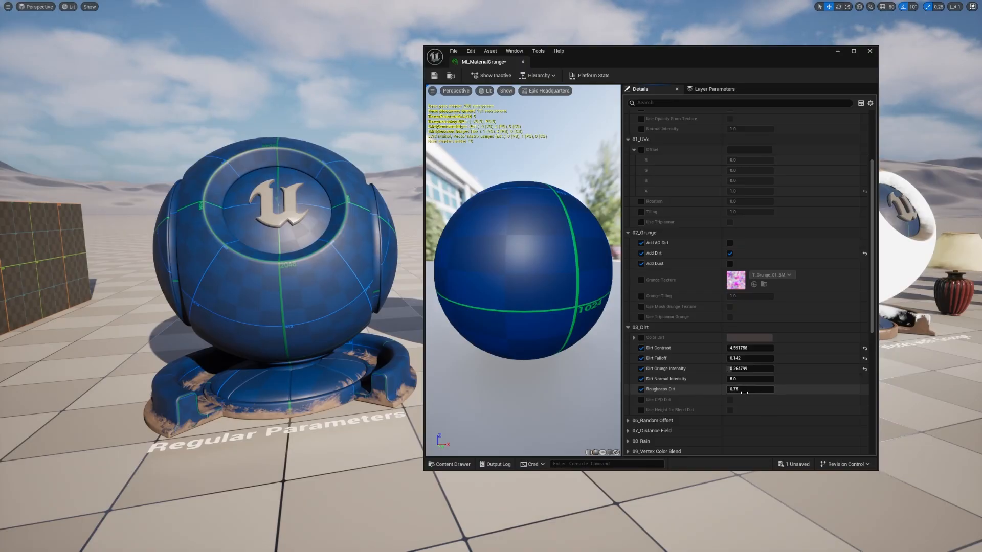
pyautogui.moveTo(750, 389); pyautogui.dragTo(788, 389)
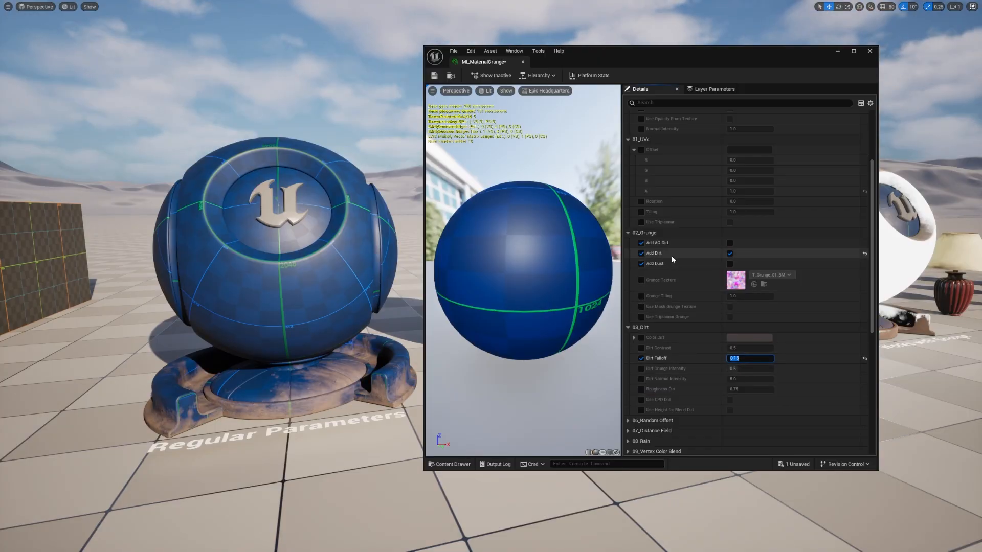
# Step: Enable Add Dust in the grunge material and set Dust Falloff to about 0.376
pyautogui.click(730, 264)
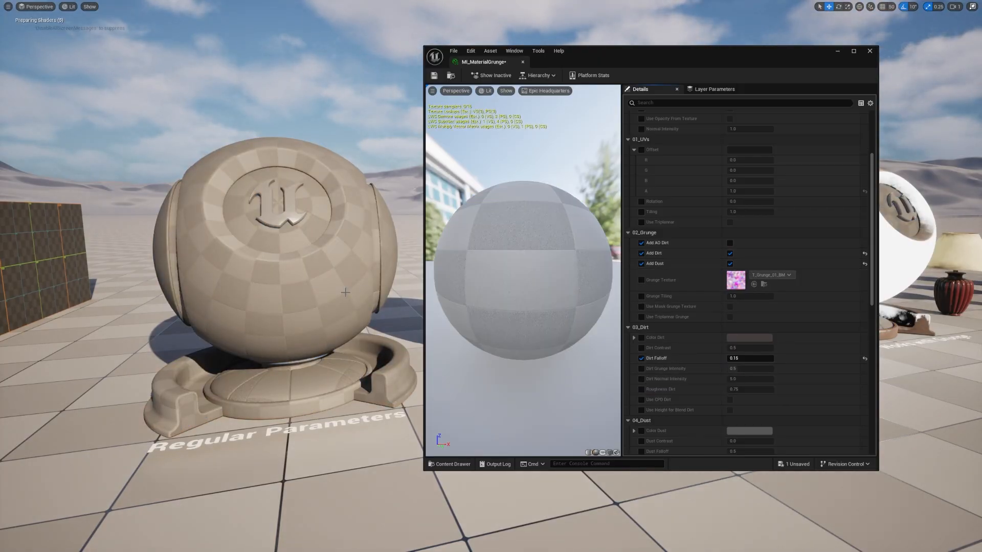
pyautogui.moveTo(367, 300); pyautogui.dragTo(383, 326, button='right')
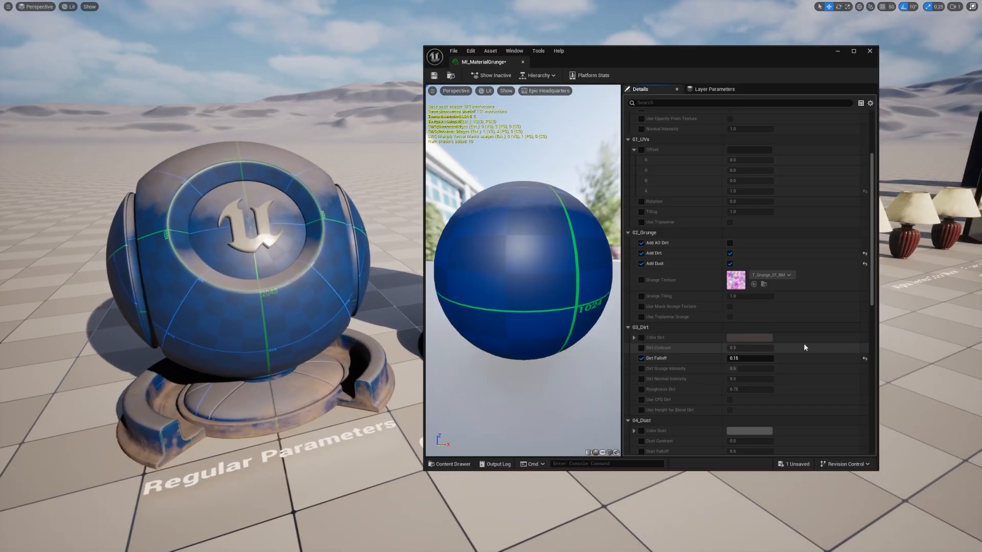
pyautogui.scroll(-4, 639, 360)
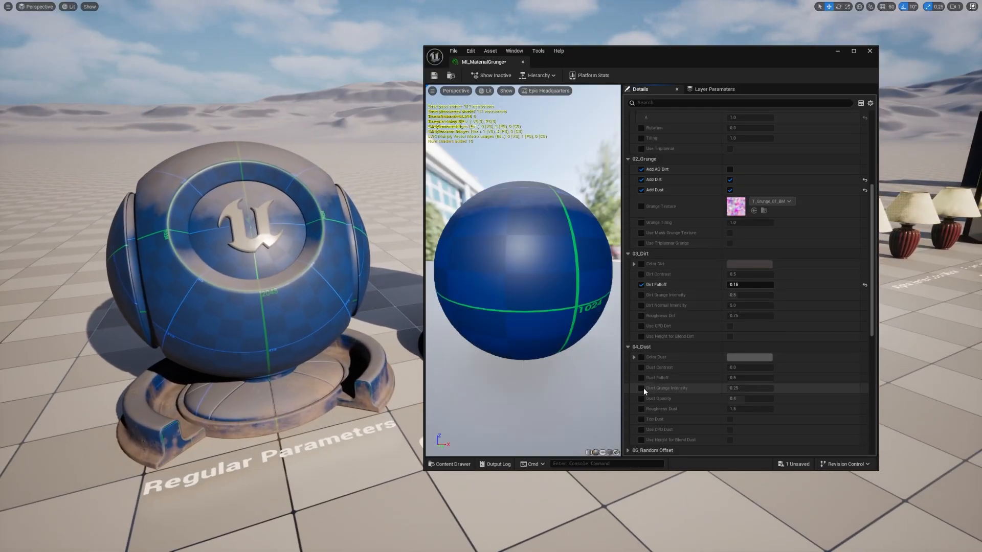
pyautogui.click(641, 365)
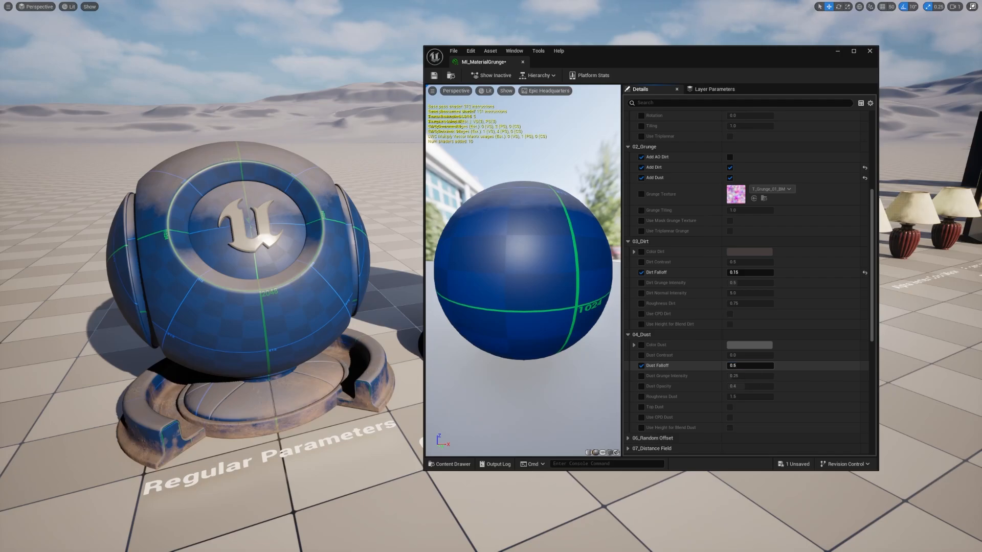
pyautogui.moveTo(750, 366)
pyautogui.mouseDown()
pyautogui.moveTo(773, 365)
pyautogui.moveTo(750, 366)
pyautogui.mouseUp()
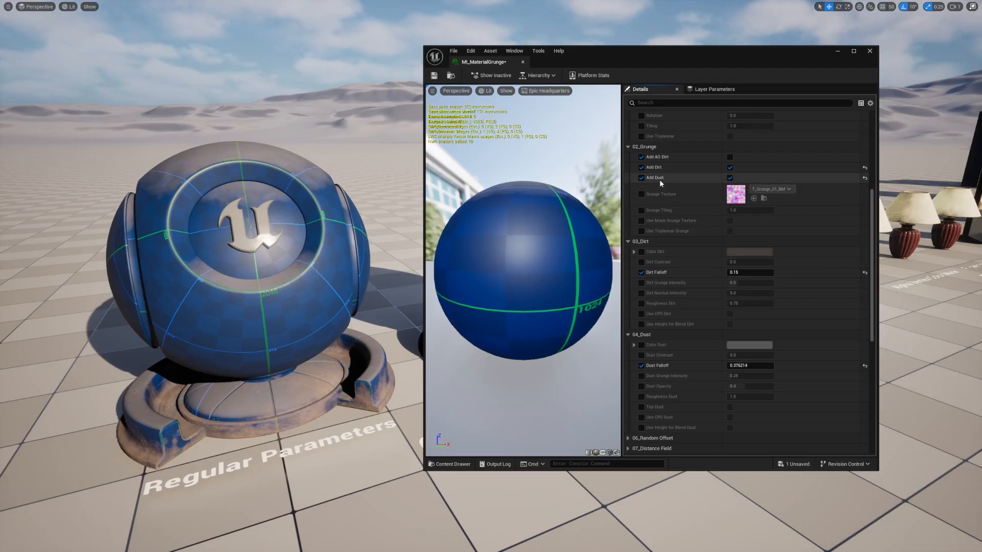
# Step: Enable Add AO Dirt in the grunge material and review the 05_AO Dirt parameters
pyautogui.click(730, 157)
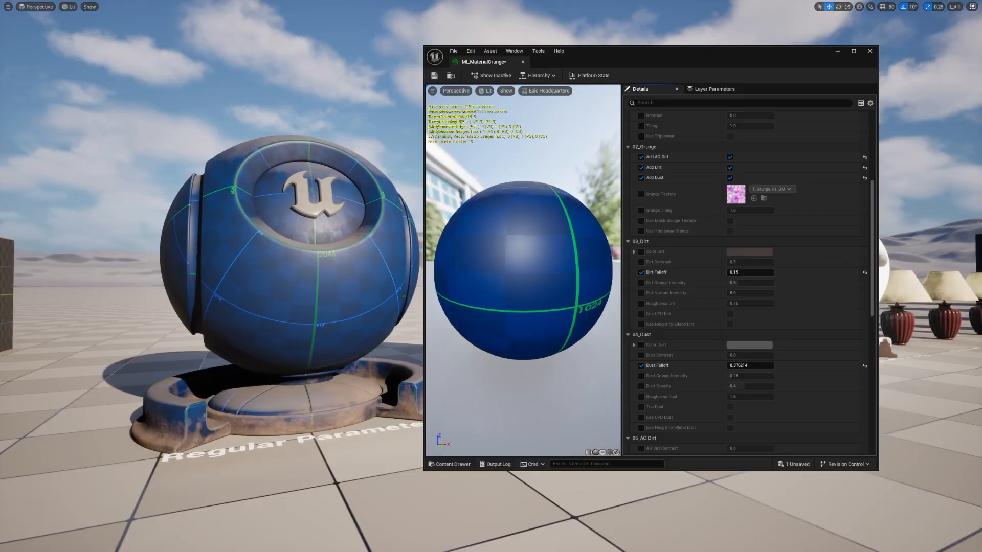
pyautogui.scroll(-3, 691, 354)
pyautogui.scroll(-2, 689, 356)
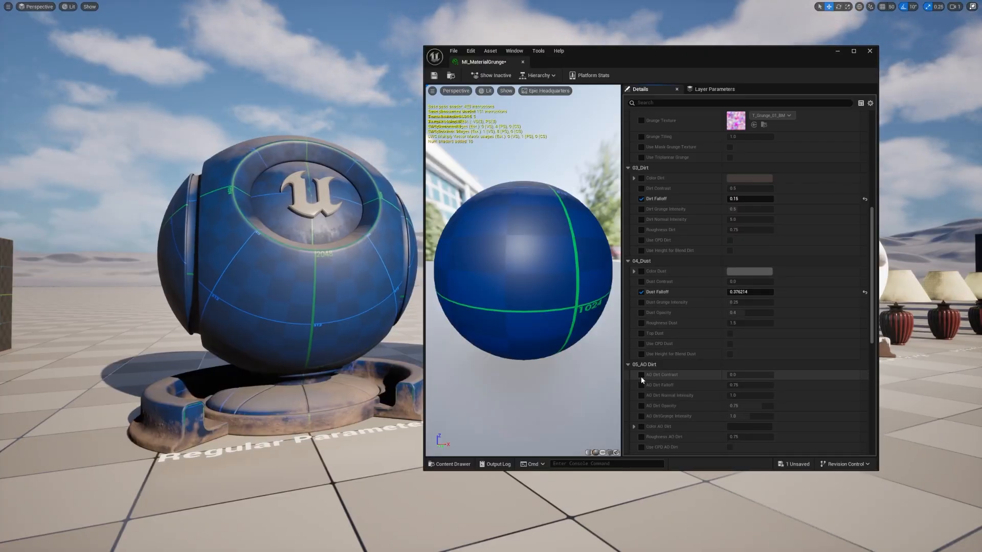
pyautogui.scroll(-3, 643, 394)
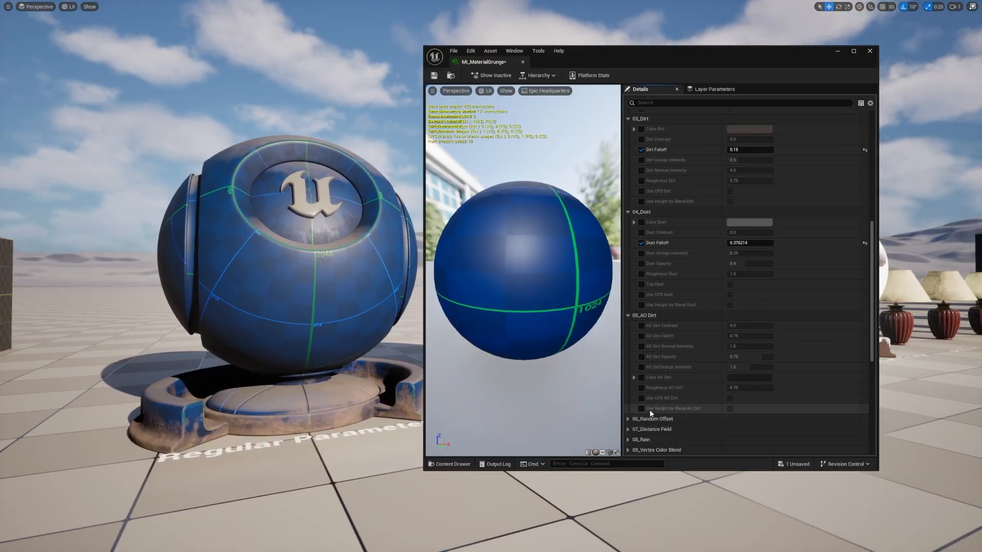
pyautogui.scroll(1, 645, 357)
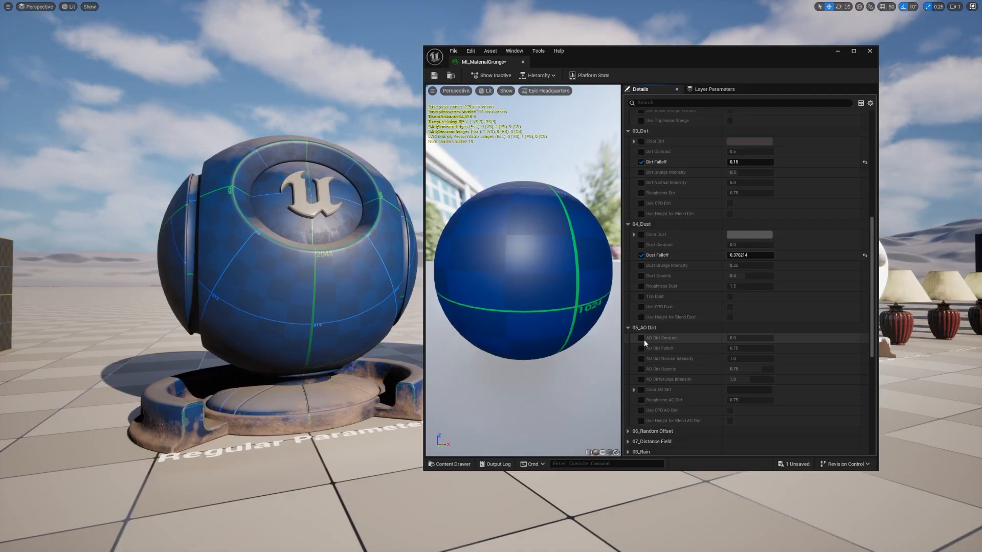
# Step: Override Color AO Dirt, try a bright blue and discard it, and adjust the AO Dirt Falloff
pyautogui.click(642, 390)
pyautogui.click(737, 390)
pyautogui.moveTo(790, 418); pyautogui.dragTo(749, 385)
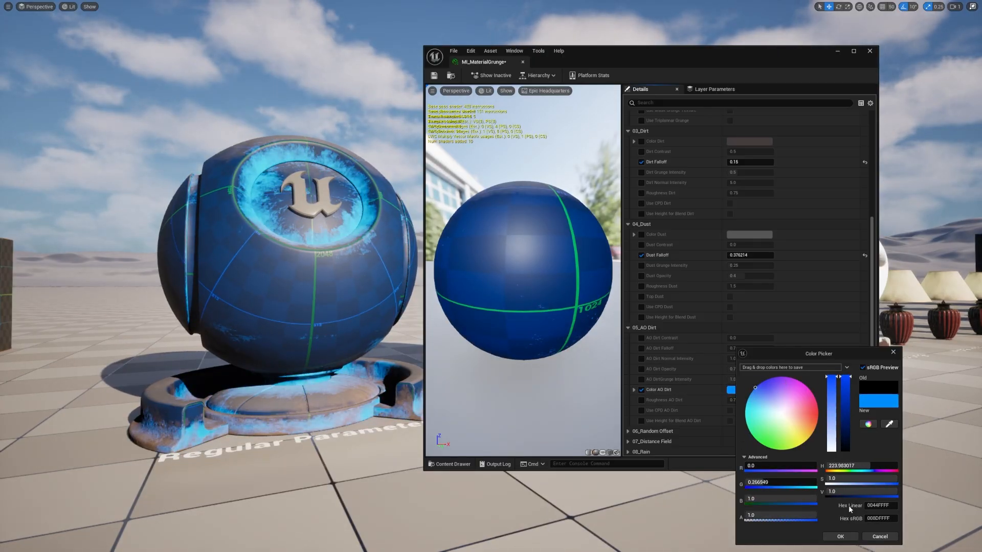
pyautogui.click(880, 537)
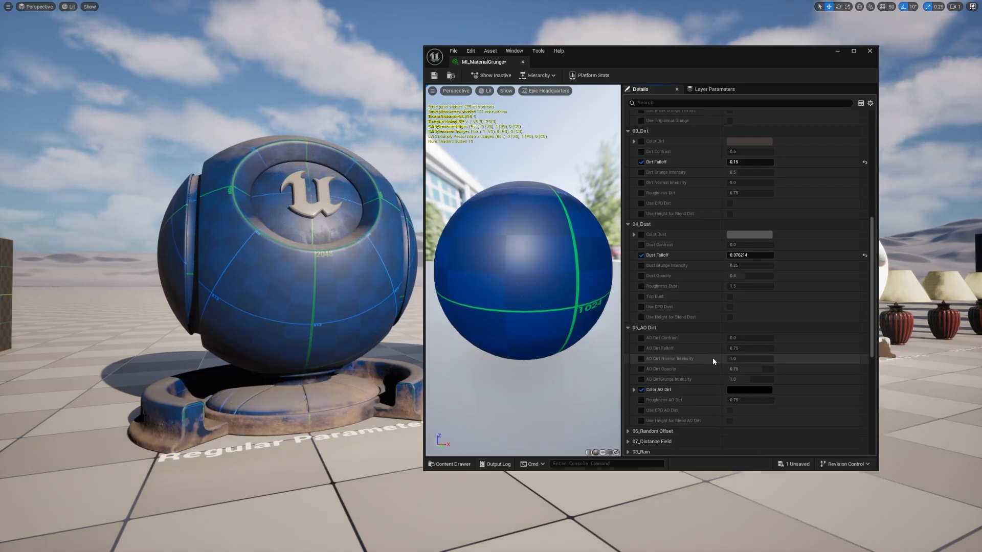
pyautogui.moveTo(747, 352)
pyautogui.mouseDown()
pyautogui.moveTo(724, 351)
pyautogui.moveTo(760, 349)
pyautogui.mouseUp()
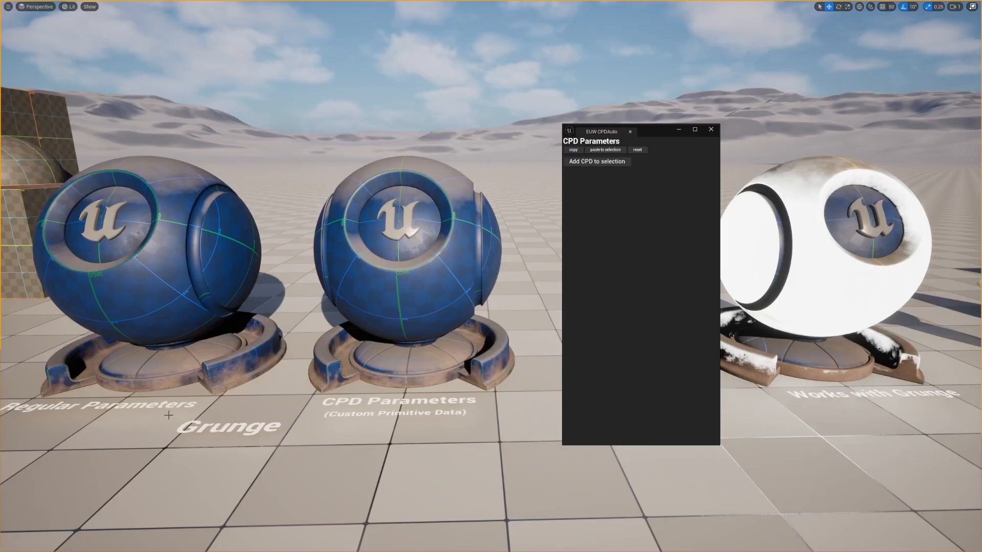
# Step: Select the CPD Parameters grunge ball and adjust its dirt falloff values through its custom primitive data
pyautogui.click(438, 253)
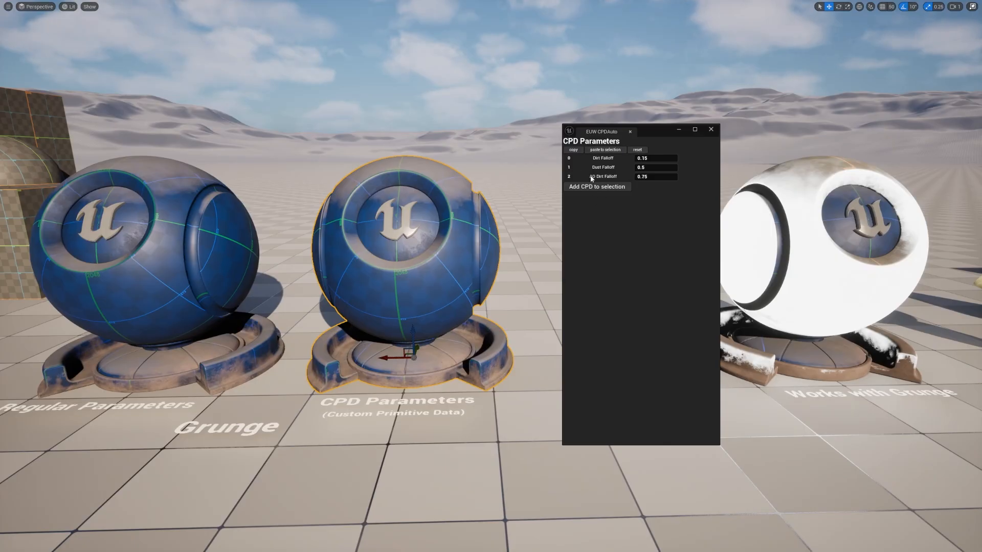
pyautogui.moveTo(653, 159)
pyautogui.mouseDown()
pyautogui.moveTo(685, 159)
pyautogui.moveTo(656, 161)
pyautogui.moveTo(665, 167)
pyautogui.moveTo(651, 167)
pyautogui.moveTo(674, 177)
pyautogui.moveTo(648, 177)
pyautogui.moveTo(660, 177)
pyautogui.mouseUp()
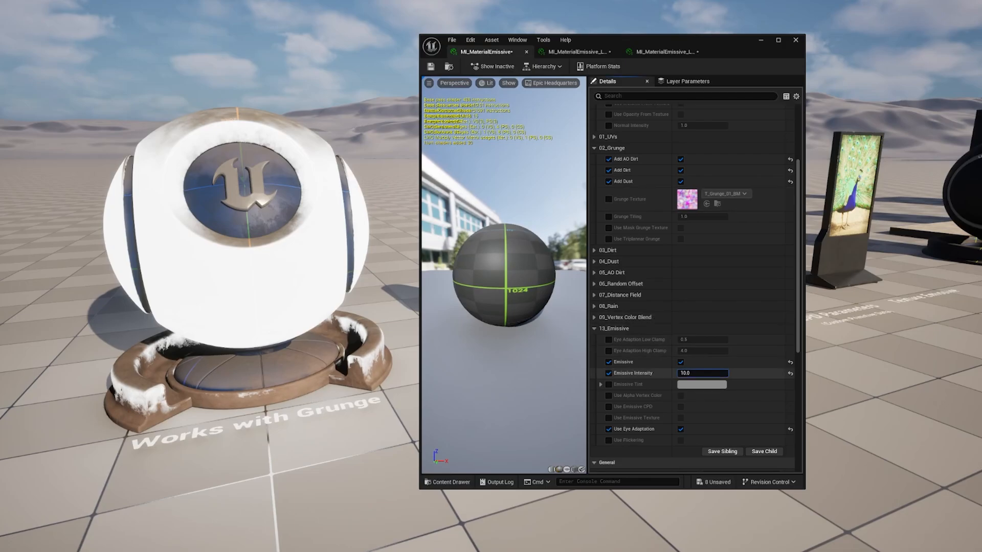
# Step: Try an Emissive Intensity of about 66.66 in MI_MaterialEmissive and set it back to 10
pyautogui.moveTo(702, 374); pyautogui.dragTo(707, 373)
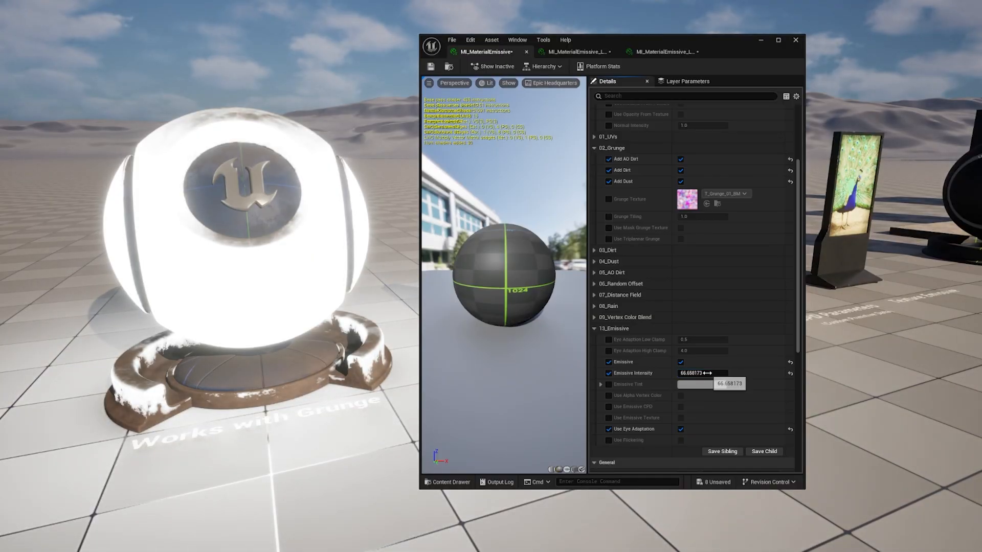
pyautogui.click(708, 373)
pyautogui.press('Return')
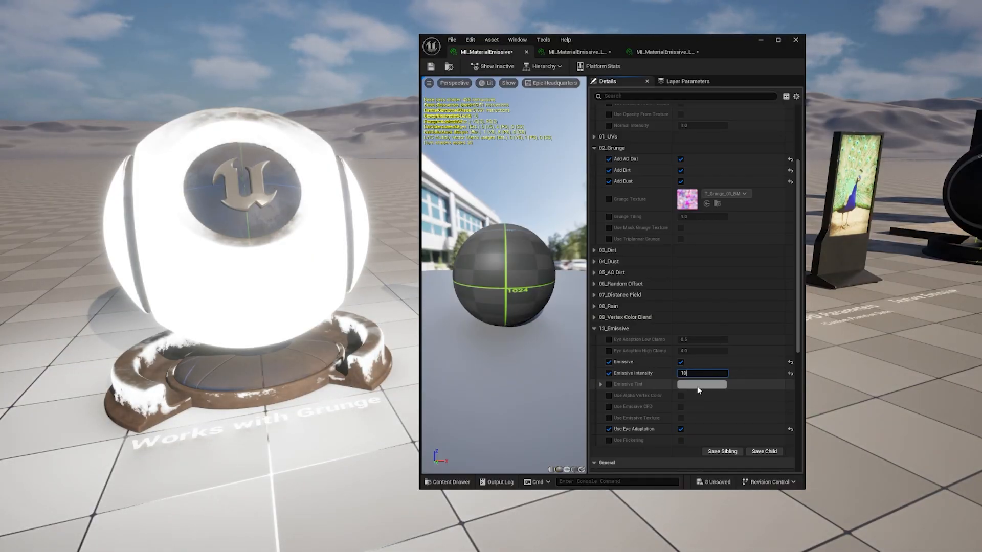
# Step: Override Emissive Tint in MI_MaterialEmissive, try a bright orange and discard it
pyautogui.click(609, 384)
pyautogui.click(697, 387)
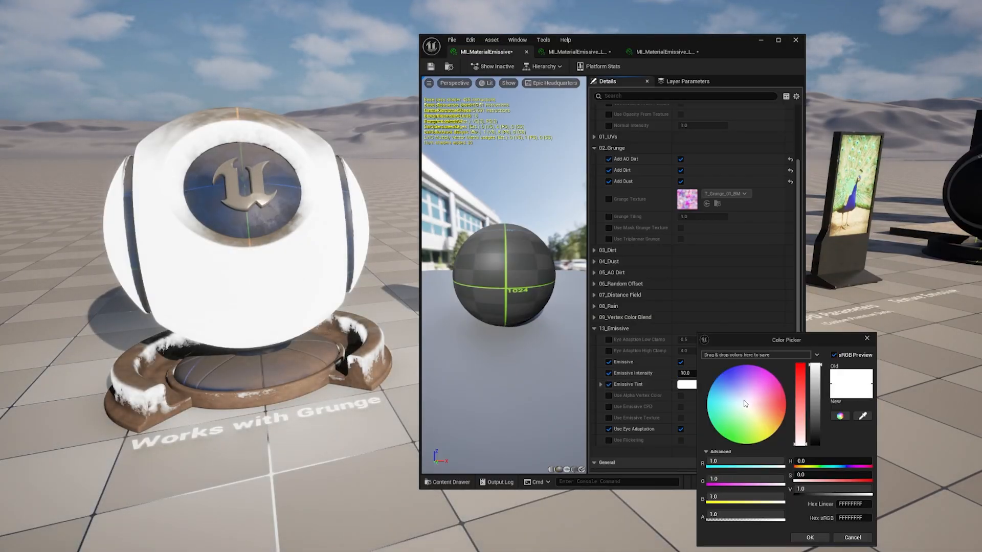
pyautogui.moveTo(747, 405); pyautogui.dragTo(786, 409)
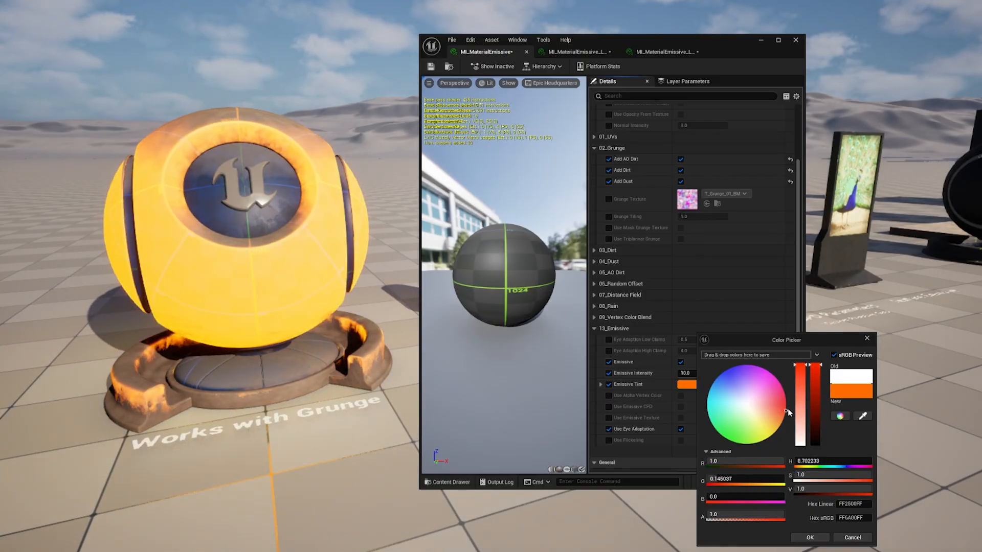
pyautogui.click(852, 538)
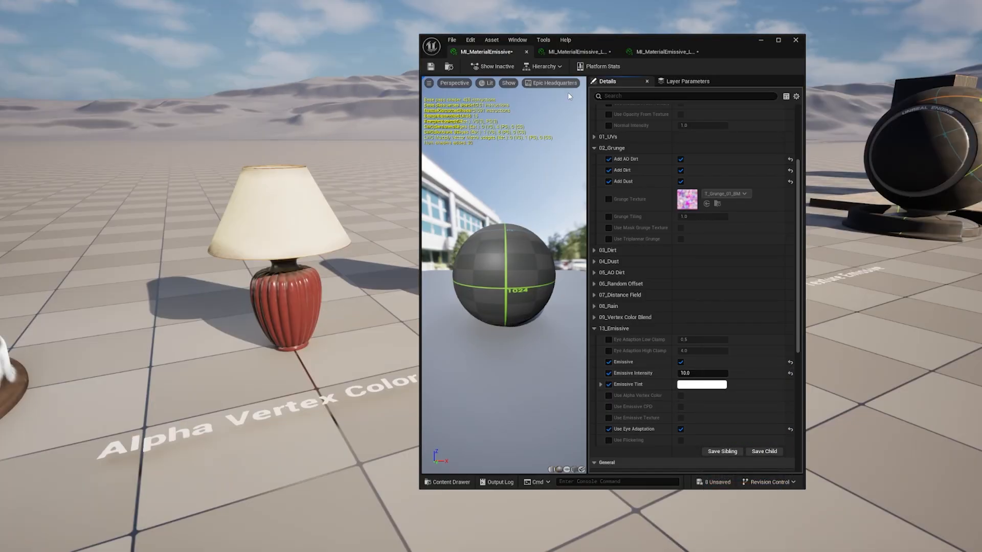
# Step: In the Alpha Vertex Color lamp's material, try an Emissive Intensity of about 83 and set it back to 5
pyautogui.click(582, 52)
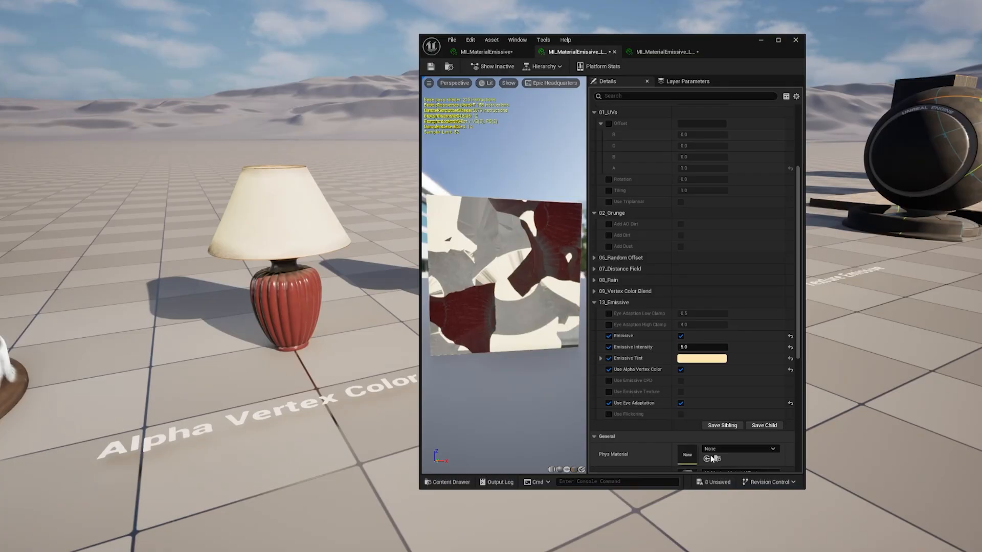
pyautogui.moveTo(703, 347)
pyautogui.mouseDown()
pyautogui.moveTo(757, 347)
pyautogui.moveTo(696, 348)
pyautogui.mouseUp()
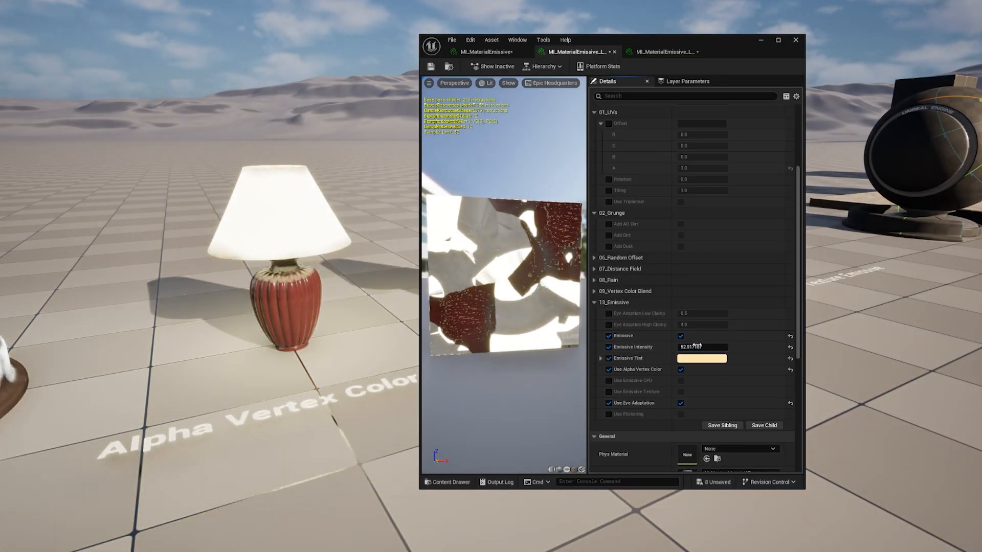
pyautogui.click(697, 347)
pyautogui.write('5')
pyautogui.press('Return')
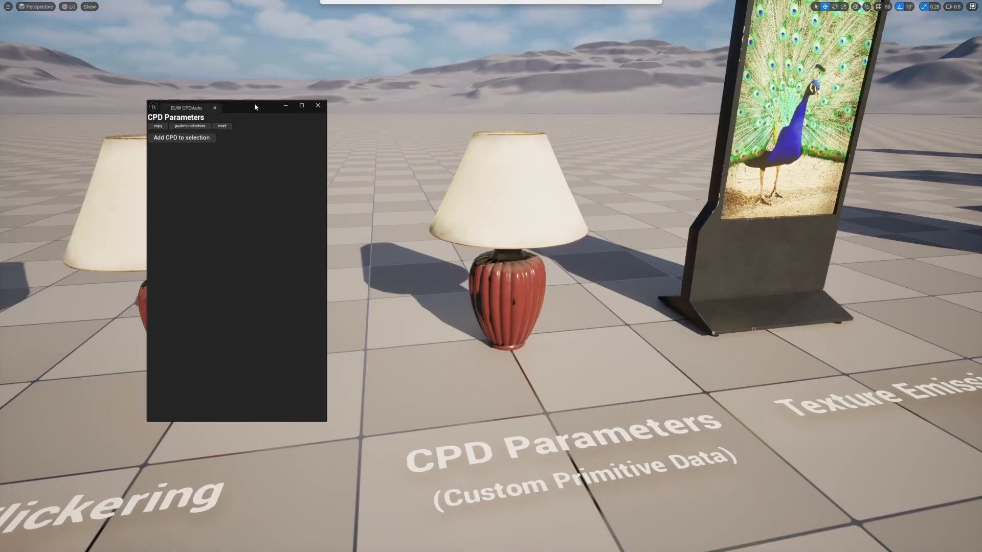
# Step: Set the CPD Parameters lamp's Emissive Intensity to 6.53 and pick a different Emissive Tint through its custom primitive data
pyautogui.moveTo(254, 103); pyautogui.dragTo(264, 109)
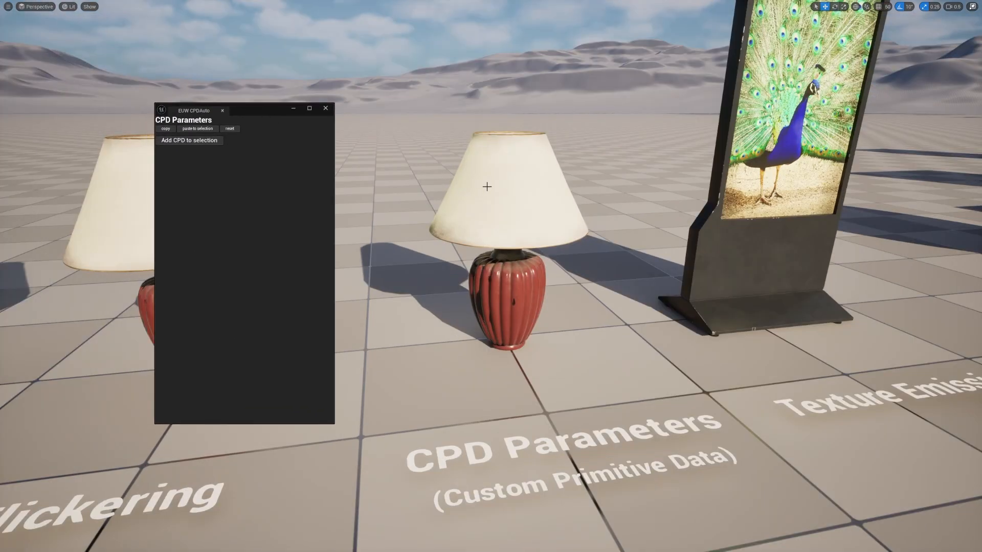
pyautogui.click(506, 235)
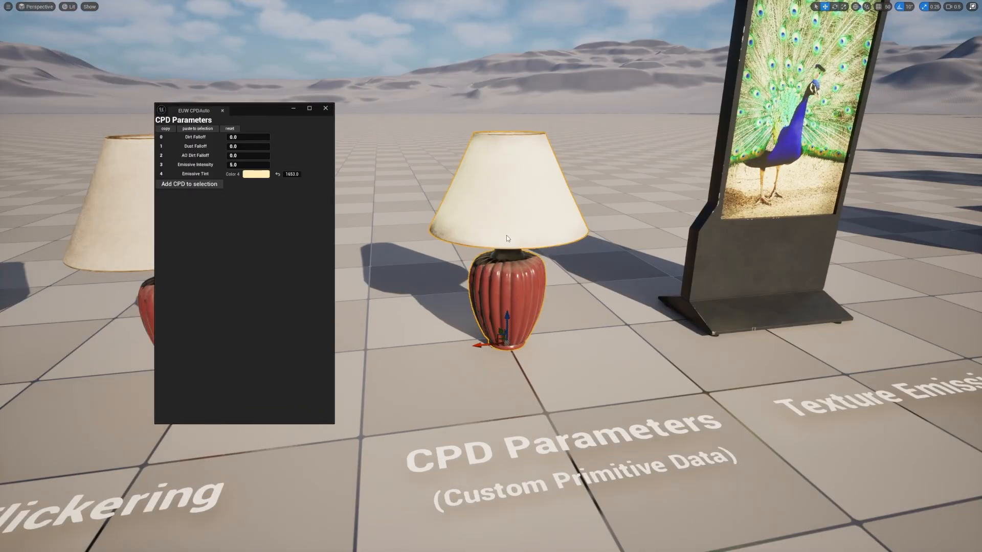
pyautogui.moveTo(243, 165)
pyautogui.mouseDown()
pyautogui.moveTo(289, 165)
pyautogui.moveTo(249, 169)
pyautogui.mouseUp()
pyautogui.click(255, 173)
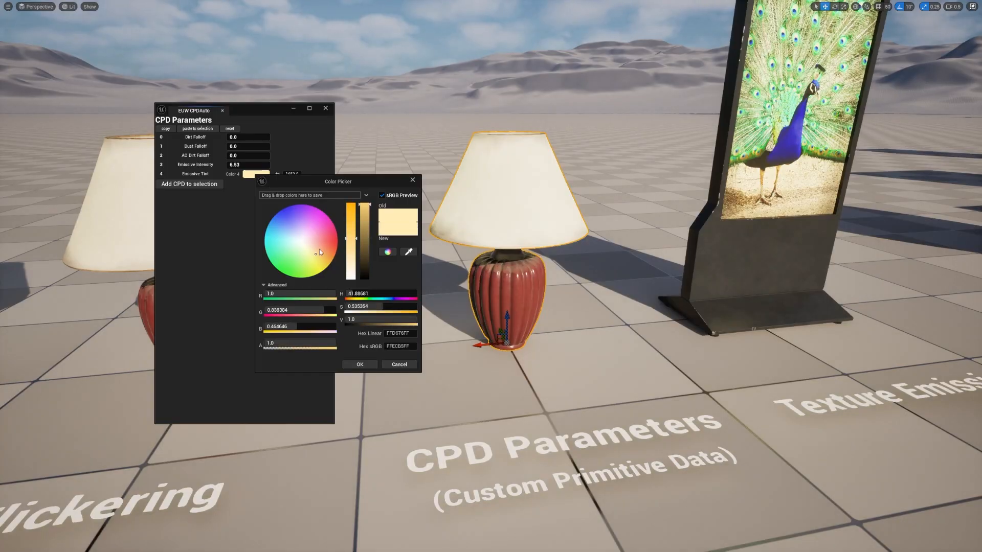
pyautogui.moveTo(319, 250); pyautogui.dragTo(305, 288)
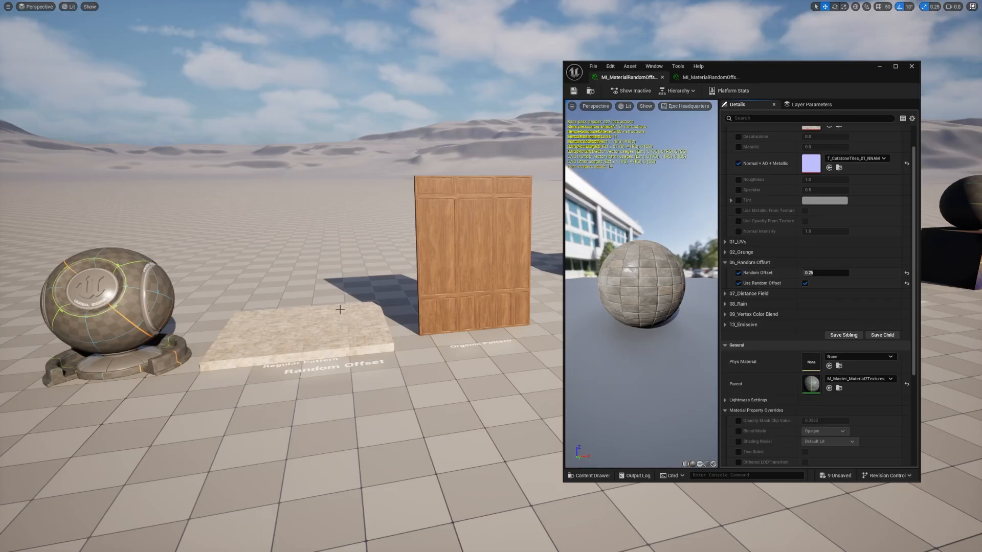
# Step: Move the corner tile block of the Random Offset floor away from its neighbours to test the pattern offset
pyautogui.press('w')
pyautogui.moveTo(388, 255); pyautogui.dragTo(399, 360, button='right')
pyautogui.moveTo(270, 334); pyautogui.dragTo(286, 327, button='right')
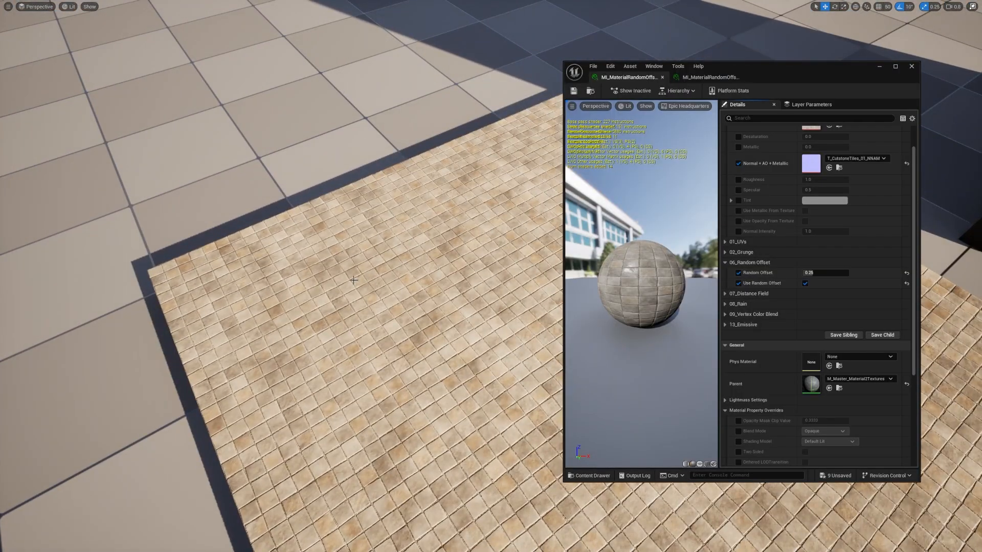
pyautogui.click(254, 321)
pyautogui.moveTo(252, 299)
pyautogui.mouseDown()
pyautogui.moveTo(178, 213)
pyautogui.moveTo(185, 158)
pyautogui.moveTo(171, 237)
pyautogui.moveTo(189, 287)
pyautogui.moveTo(237, 291)
pyautogui.mouseUp()
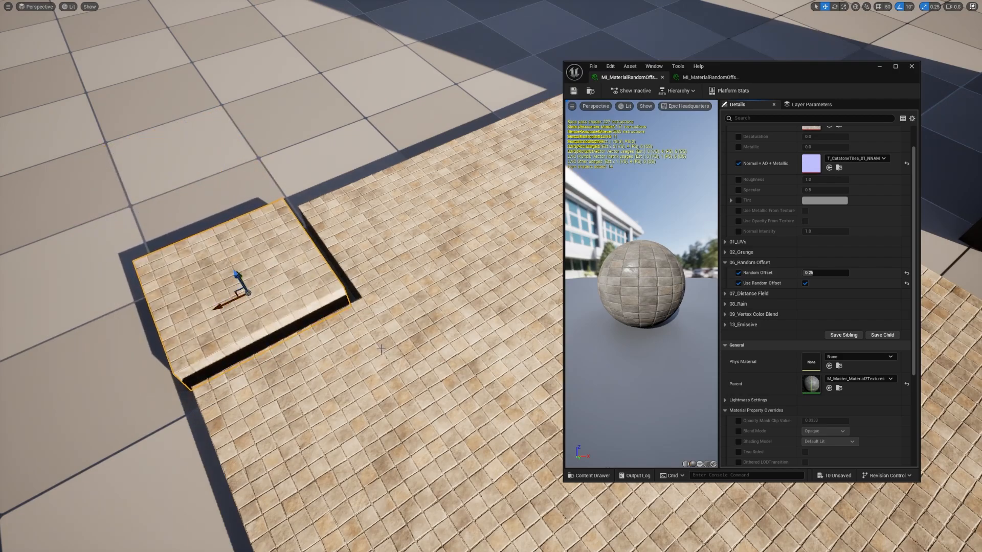
# Step: Show the 06_Random Offset parameters of the wooden wall's material and move the wall's tall outer panel to test them
pyautogui.press('s')
pyautogui.moveTo(381, 349); pyautogui.dragTo(333, 267, button='right')
pyautogui.press('d')
pyautogui.press('w')
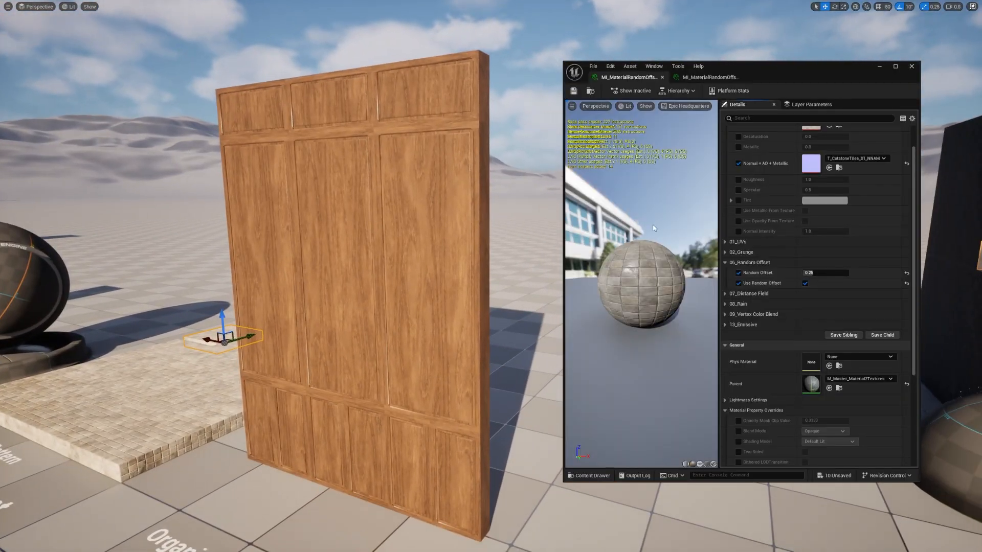
pyautogui.click(710, 77)
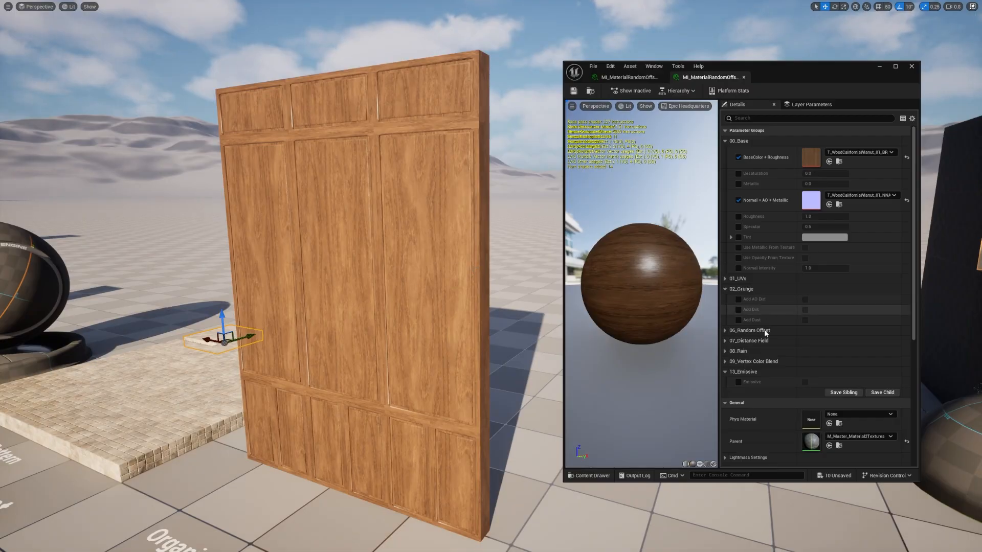
pyautogui.click(728, 289)
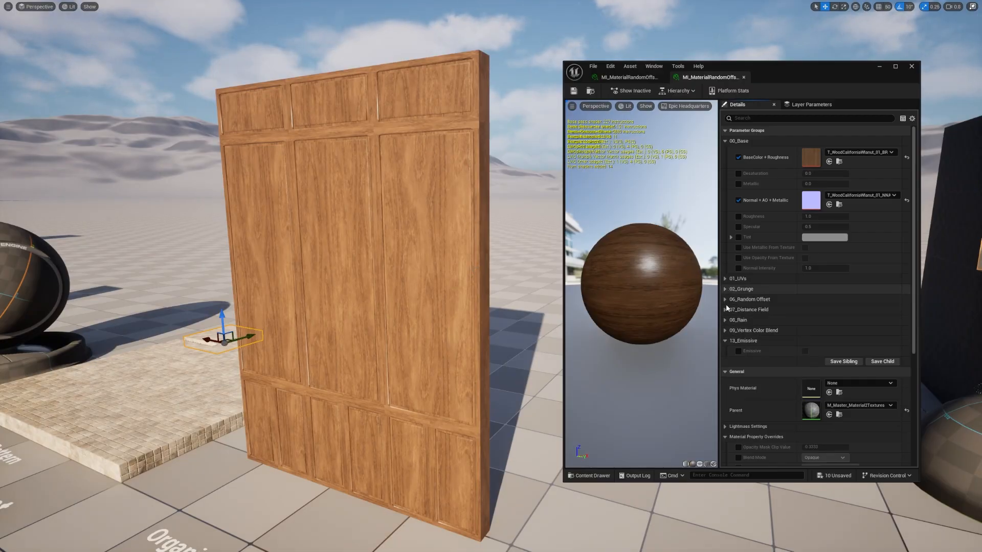
pyautogui.click(726, 300)
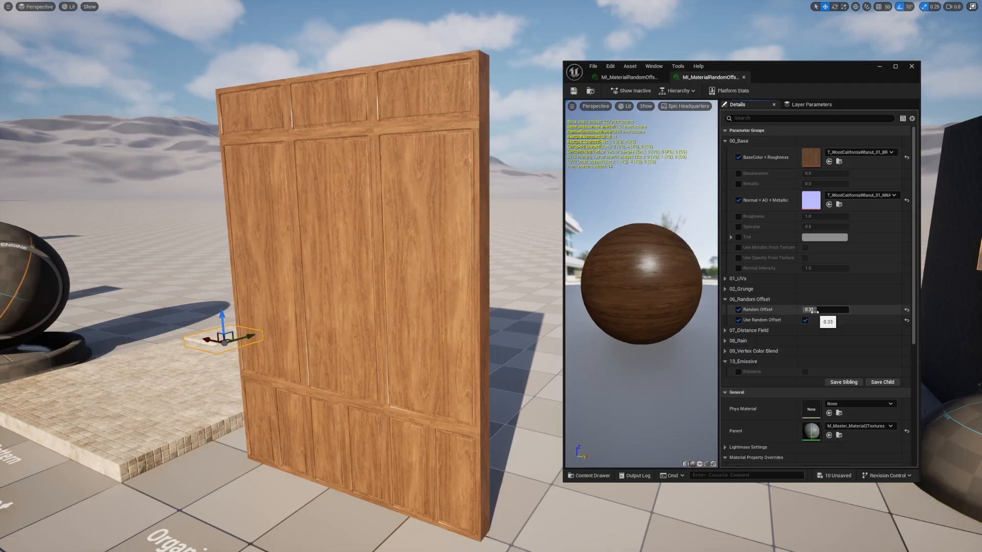
pyautogui.click(455, 295)
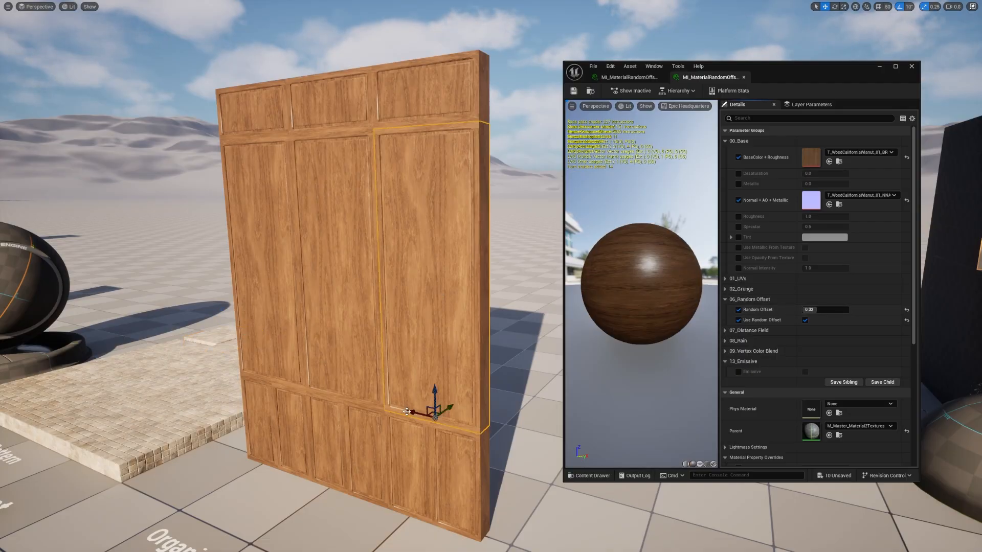
pyautogui.moveTo(412, 413)
pyautogui.mouseDown()
pyautogui.moveTo(498, 412)
pyautogui.moveTo(410, 396)
pyautogui.mouseUp()
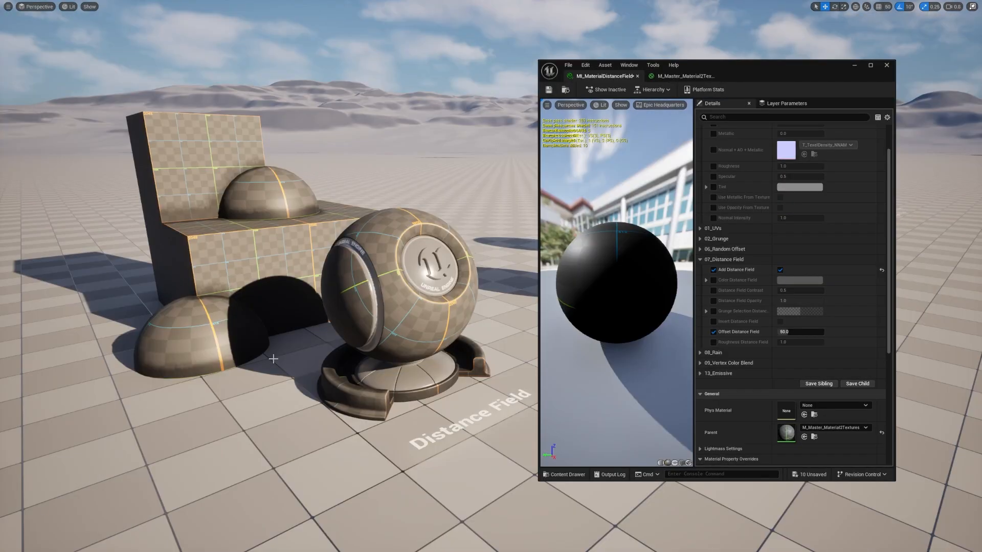
# Step: Move a mesh in the Distance Field display to test how the effect follows nearby geometry
pyautogui.press('w')
pyautogui.moveTo(329, 390); pyautogui.dragTo(261, 373, button='right')
pyautogui.click(365, 293)
pyautogui.moveTo(366, 312)
pyautogui.mouseDown()
pyautogui.moveTo(379, 158)
pyautogui.moveTo(375, 273)
pyautogui.moveTo(460, 307)
pyautogui.moveTo(384, 281)
pyautogui.moveTo(301, 279)
pyautogui.moveTo(371, 293)
pyautogui.mouseUp()
pyautogui.press('s')
pyautogui.moveTo(373, 291); pyautogui.dragTo(375, 312, button='right')
pyautogui.press('g')
pyautogui.press('g')
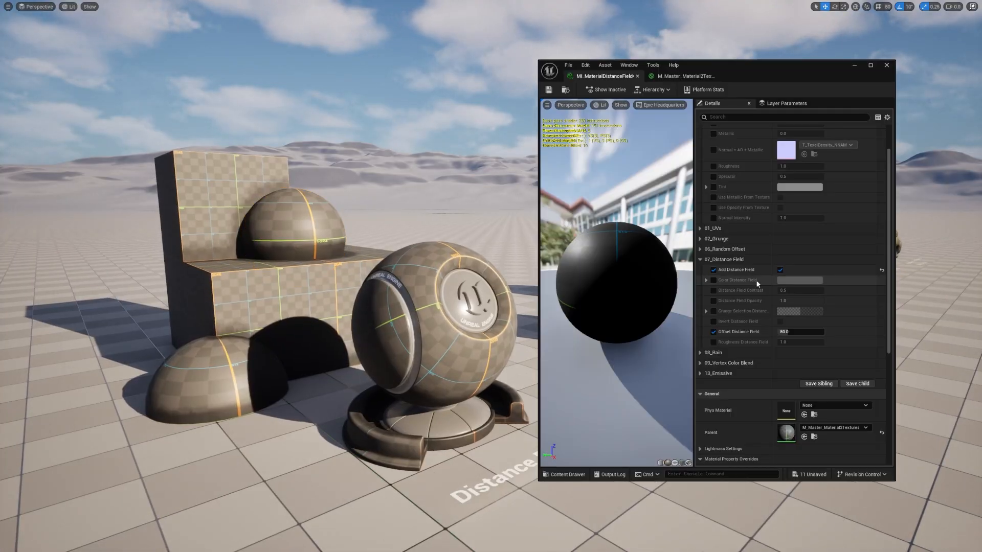
# Step: Override Color Distance Field in the distance field material, try another colour and discard it
pyautogui.click(714, 281)
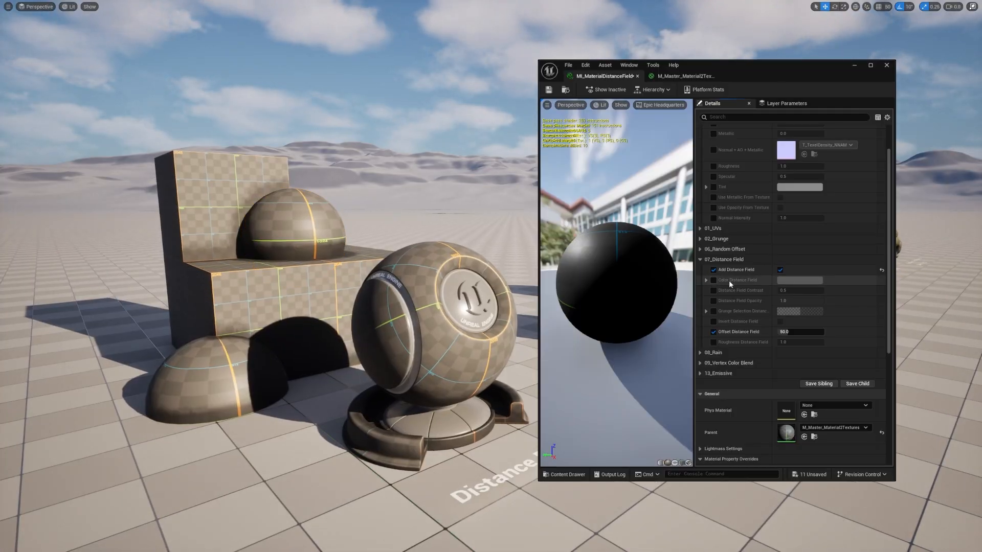
pyautogui.click(799, 280)
pyautogui.moveTo(852, 353); pyautogui.dragTo(832, 315)
pyautogui.click(944, 476)
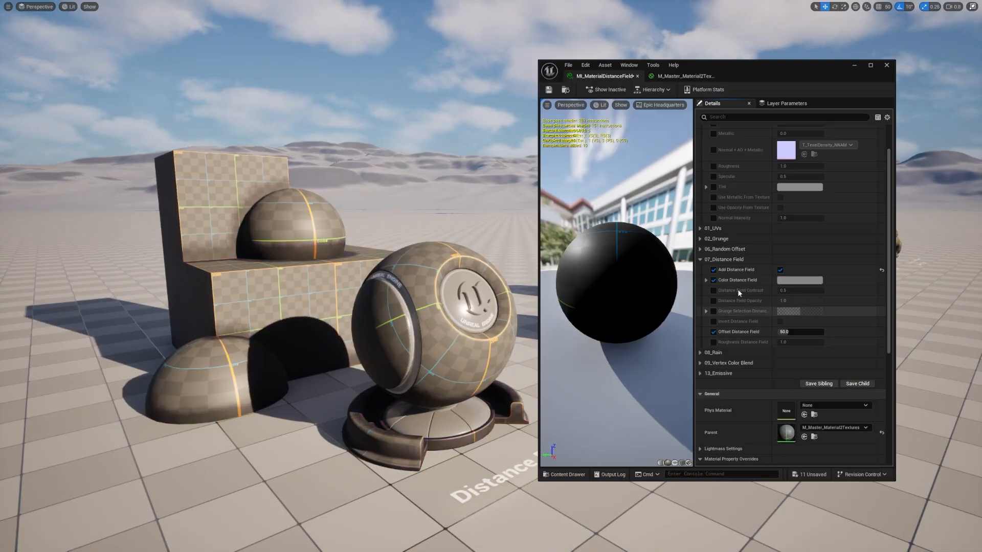
# Step: Try a Distance Field Contrast of about 1.68 and discard it, and override Distance Field Opacity at 1.0
pyautogui.click(714, 291)
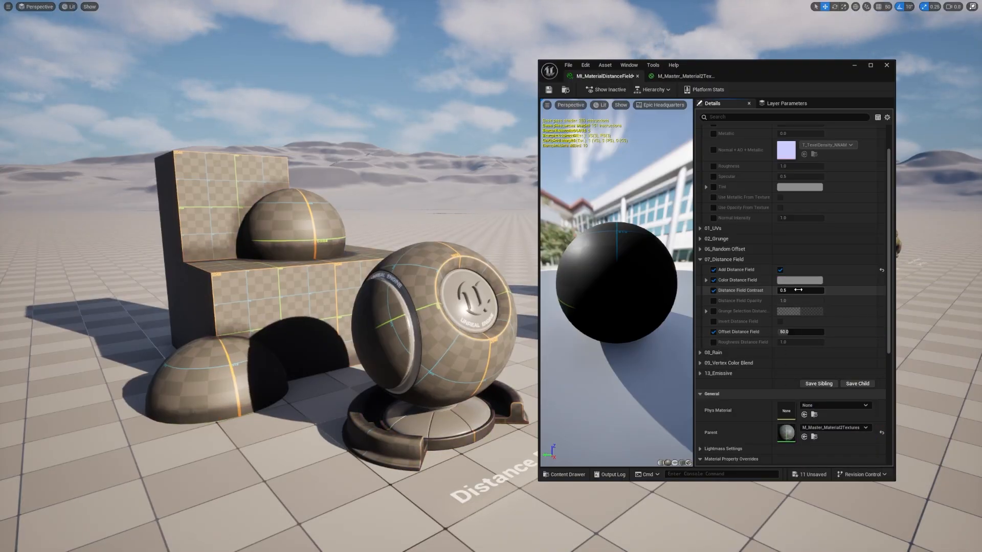
pyautogui.moveTo(800, 291)
pyautogui.mouseDown()
pyautogui.moveTo(839, 291)
pyautogui.moveTo(797, 291)
pyautogui.mouseUp()
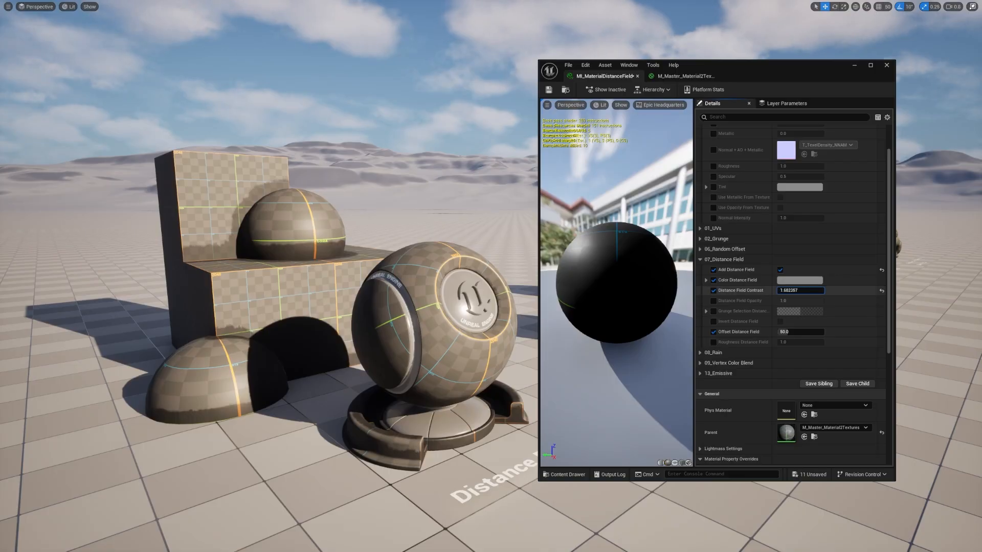
pyautogui.click(881, 291)
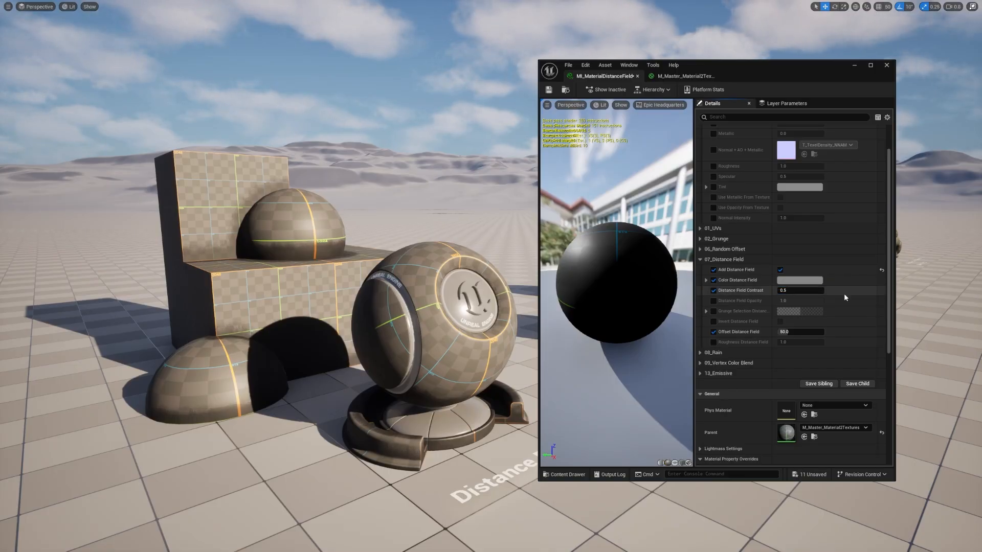
pyautogui.click(713, 300)
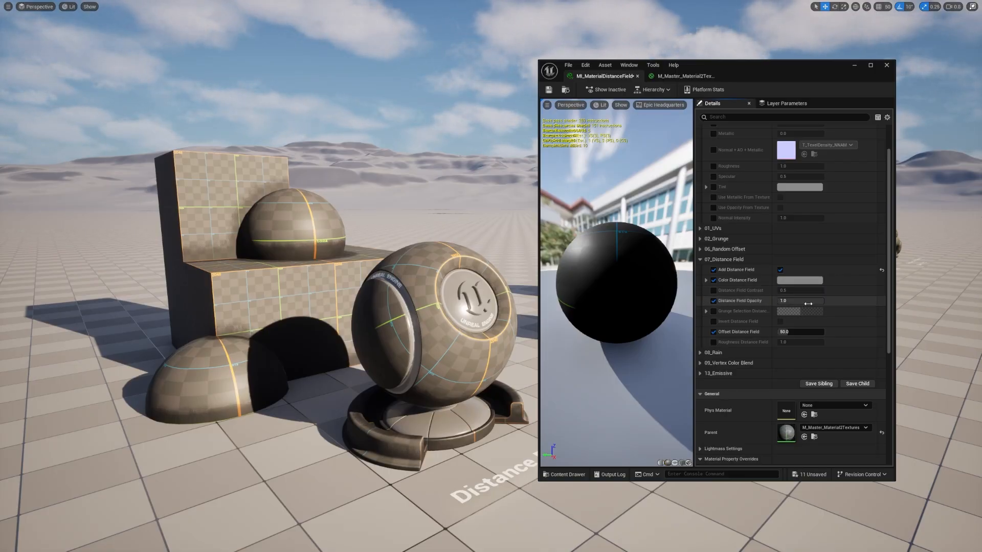
pyautogui.moveTo(800, 301); pyautogui.dragTo(823, 301)
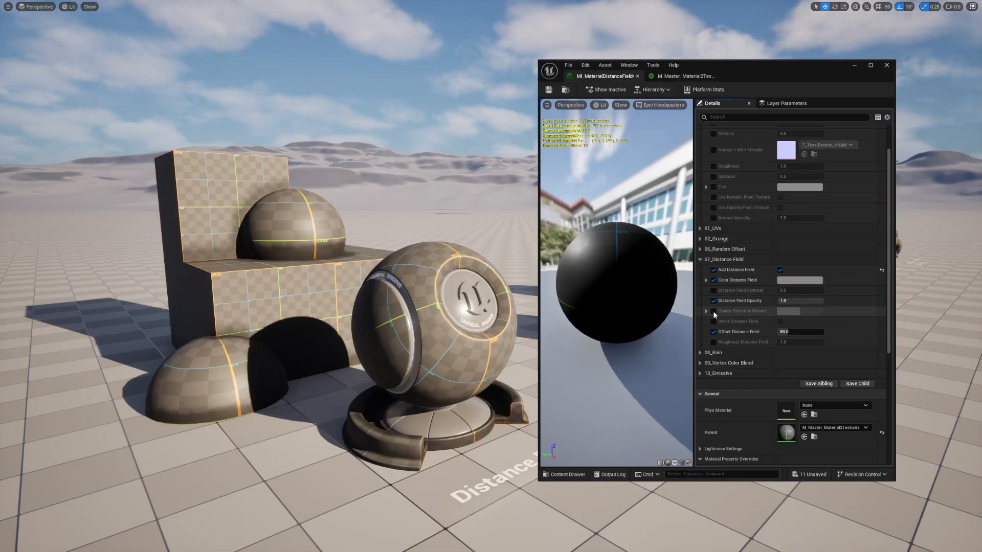
# Step: Try Grunge Selection Distance values of about R -0.136, G 0.167, B 0.112 and A 0.012, and discard the override
pyautogui.click(713, 311)
pyautogui.click(706, 311)
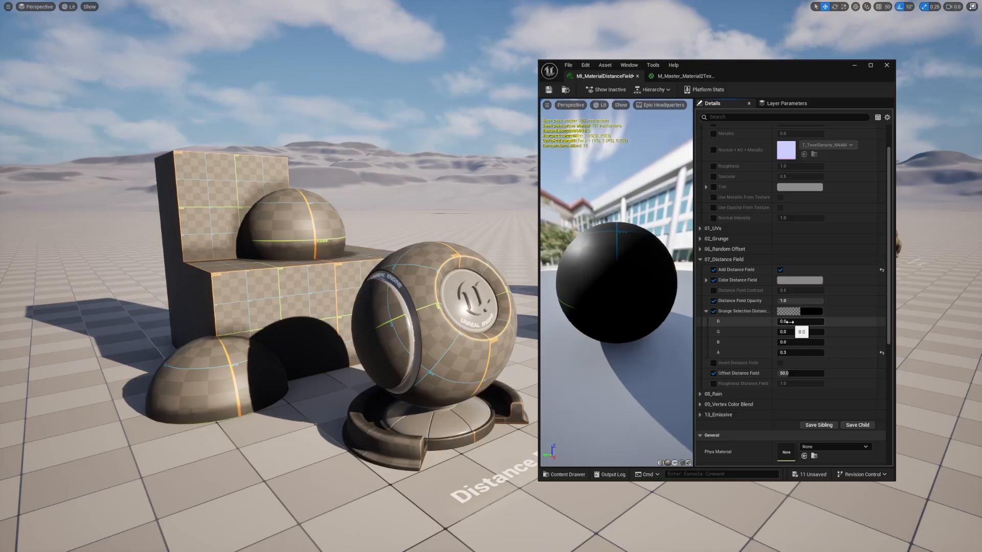
pyautogui.moveTo(790, 321); pyautogui.dragTo(815, 322)
pyautogui.moveTo(793, 353); pyautogui.dragTo(782, 353)
pyautogui.moveTo(803, 321); pyautogui.dragTo(811, 342)
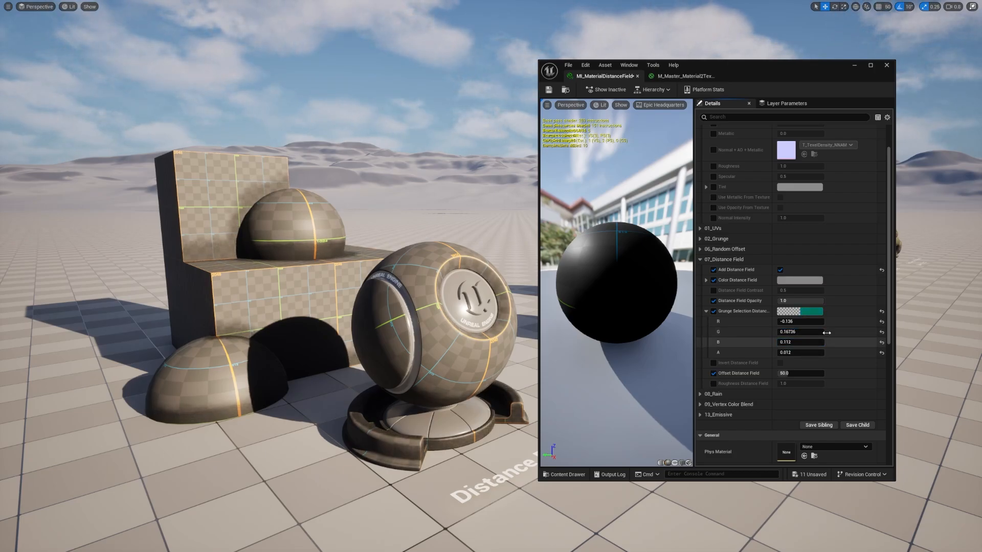
pyautogui.click(882, 311)
pyautogui.click(713, 312)
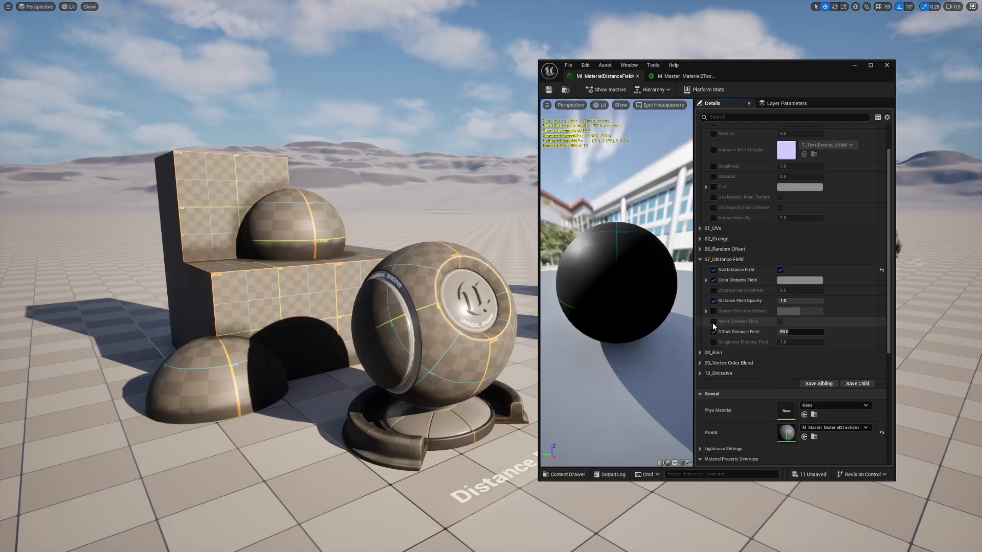
# Step: Test Invert Distance Field by enabling it and disabling it again
pyautogui.click(781, 322)
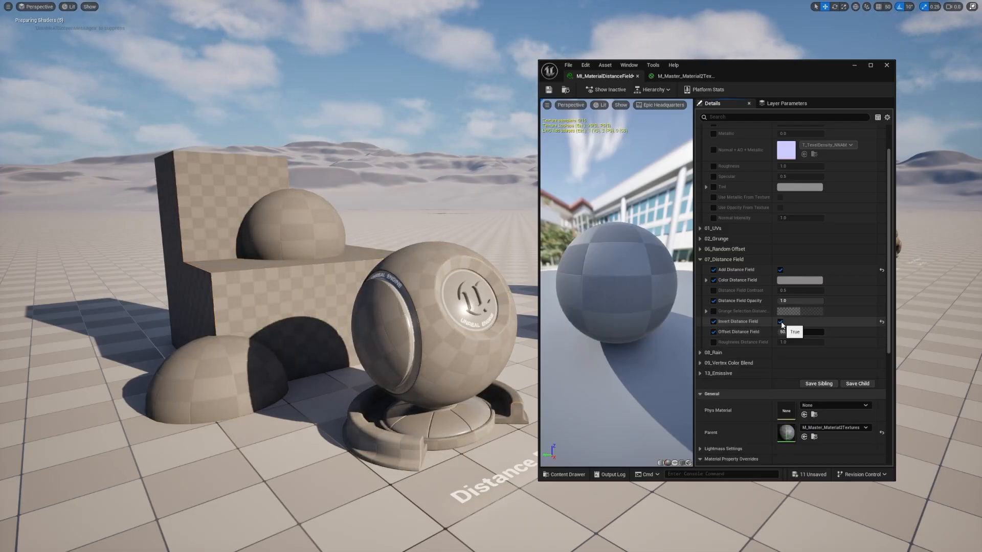
pyautogui.click(780, 321)
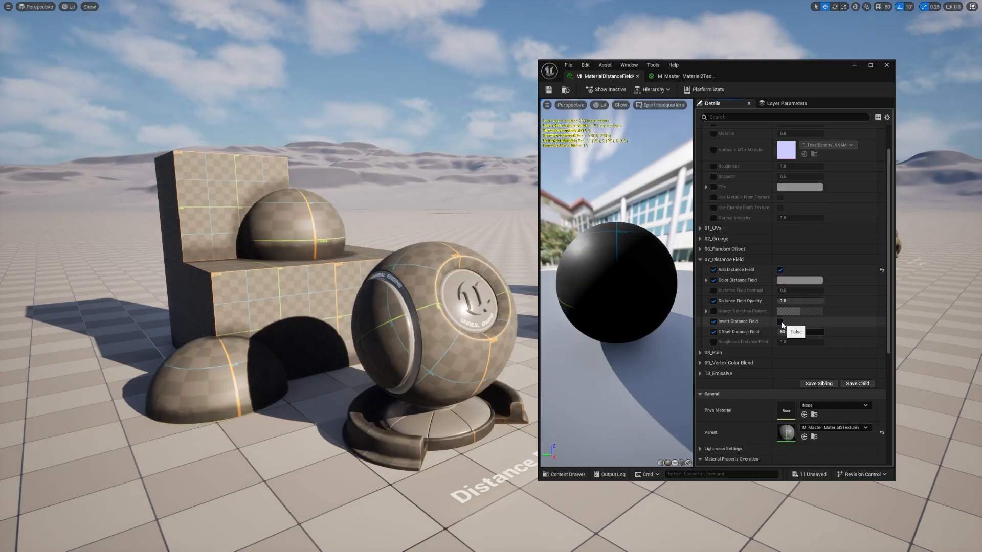
# Step: Test Invert Distance Field once more by switching it on and off, and adjust Offset Distance Field
pyautogui.click(780, 322)
pyautogui.click(780, 322)
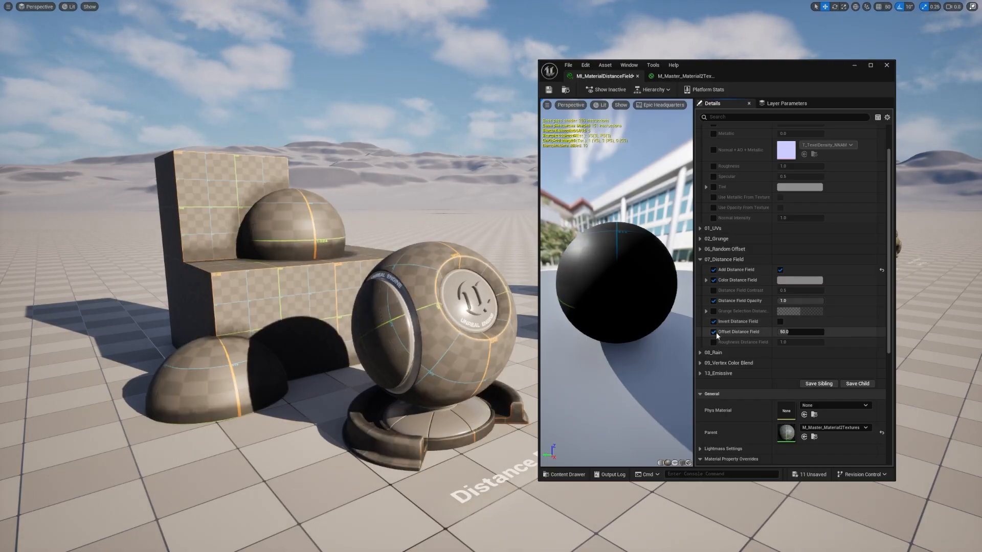
pyautogui.moveTo(788, 332)
pyautogui.mouseDown()
pyautogui.moveTo(819, 332)
pyautogui.moveTo(784, 333)
pyautogui.mouseUp()
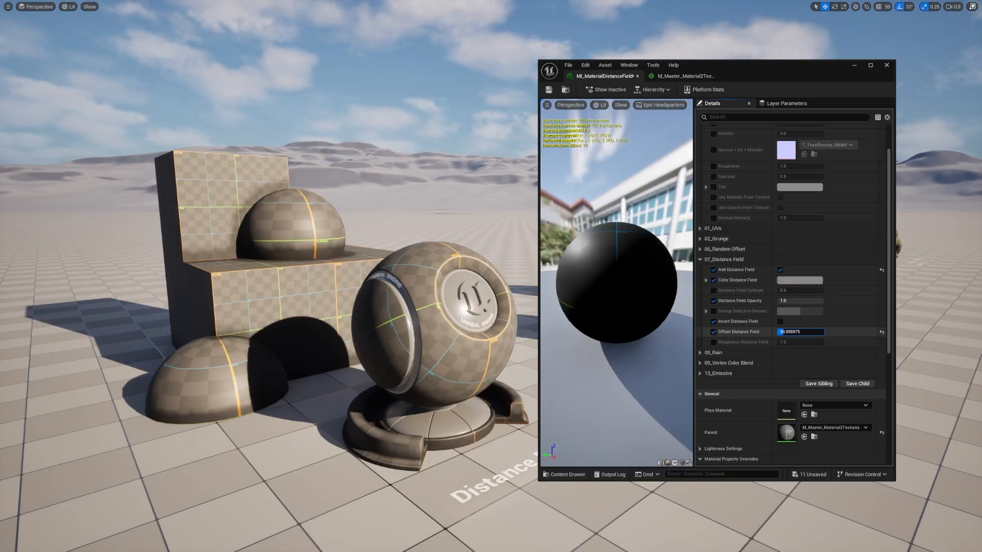
# Step: Override Roughness Distance Field in the distance field material, enter 0.4 and fine-tune the value
pyautogui.click(714, 342)
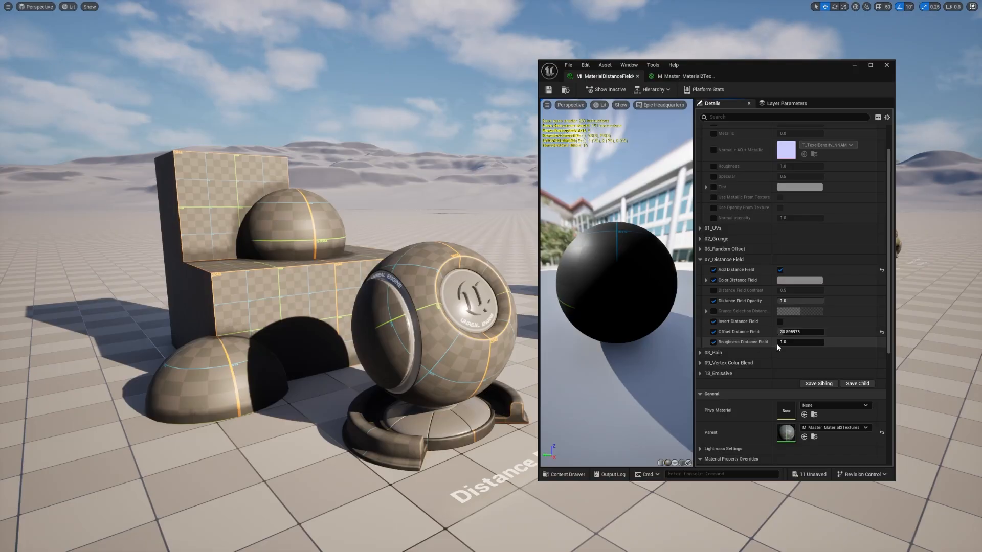
pyautogui.click(777, 342)
pyautogui.write('0.4')
pyautogui.moveTo(790, 342)
pyautogui.mouseDown()
pyautogui.moveTo(781, 342)
pyautogui.moveTo(813, 342)
pyautogui.moveTo(783, 342)
pyautogui.moveTo(798, 342)
pyautogui.mouseUp()
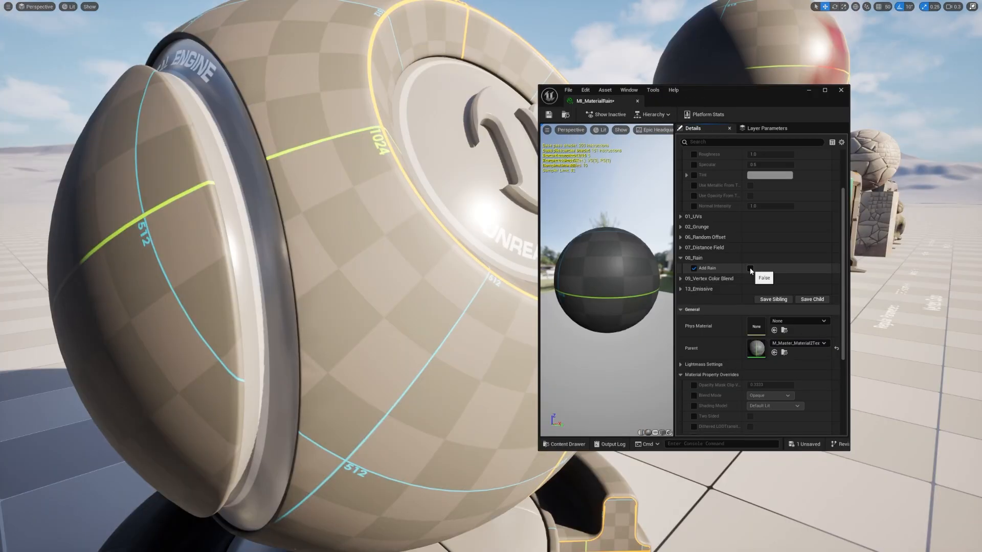
# Step: Toggle Add Rain in the MI_MaterialRain instance
pyautogui.click(749, 268)
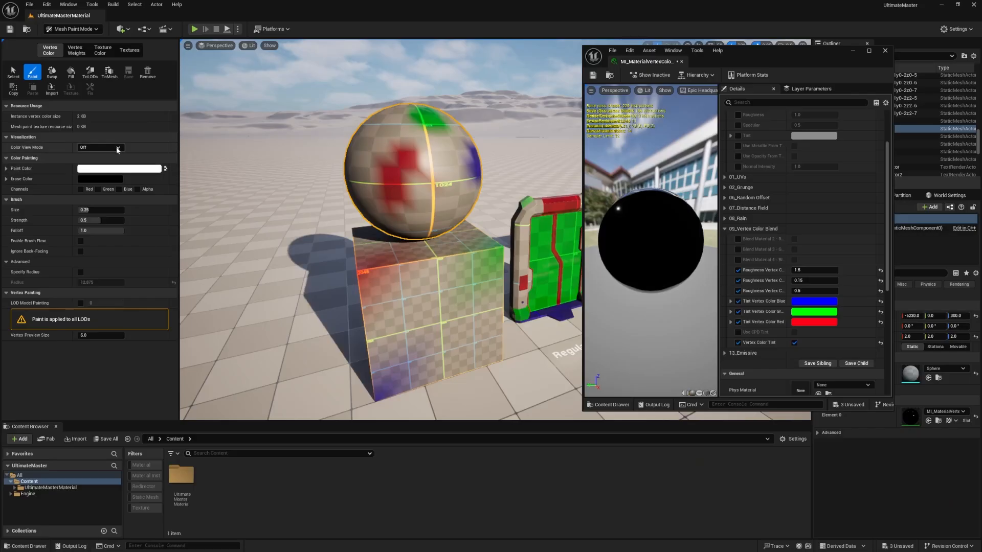
# Step: Display the sphere's vertex colors with the RGB Channels view mode and paint only the red channel on its lower middle
pyautogui.click(117, 149)
pyautogui.click(98, 162)
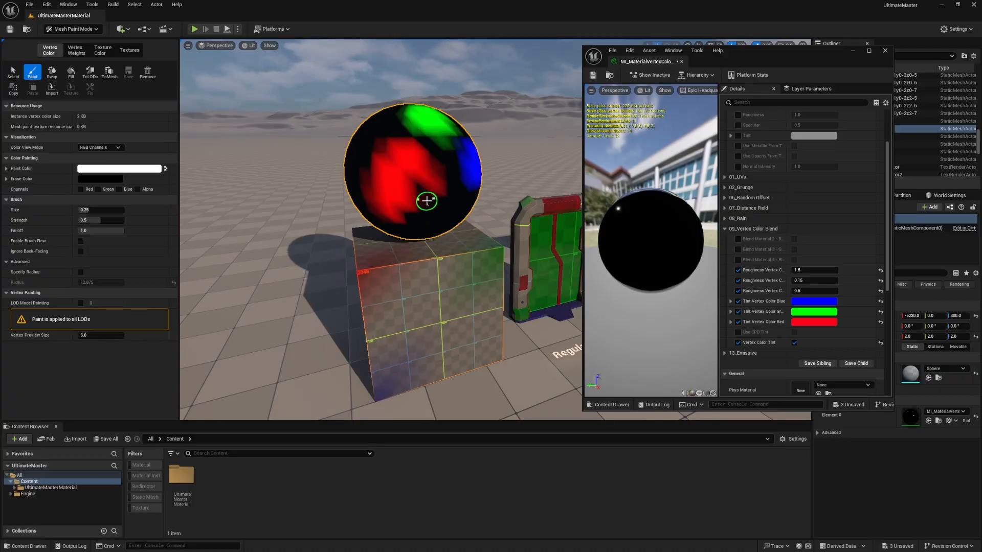
pyautogui.click(80, 189)
pyautogui.moveTo(411, 196)
pyautogui.mouseDown()
pyautogui.moveTo(418, 214)
pyautogui.moveTo(431, 194)
pyautogui.moveTo(438, 209)
pyautogui.mouseUp()
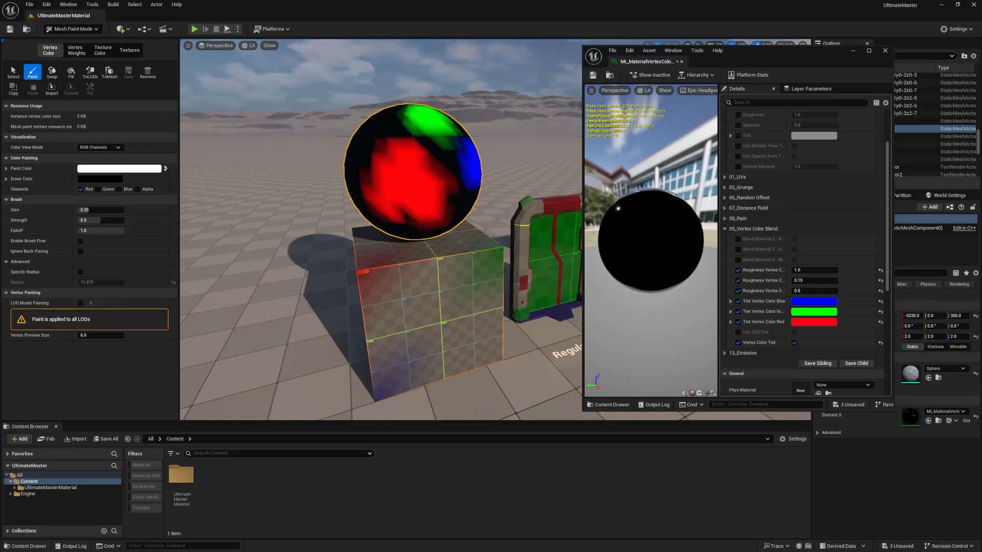
# Step: Set Color View Mode to Off and paint more of the red channel across the middle of the sphere
pyautogui.click(99, 147)
pyautogui.click(91, 160)
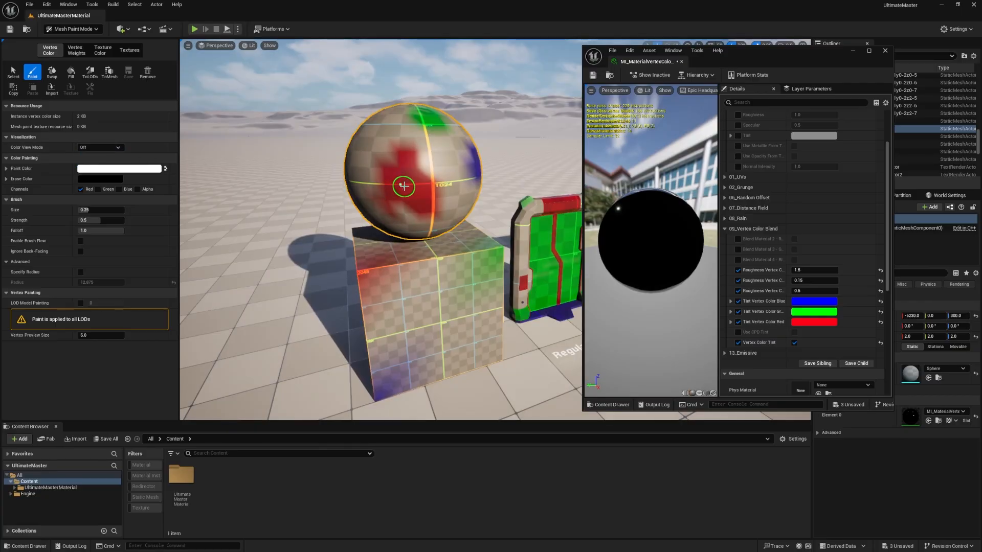
pyautogui.moveTo(417, 179); pyautogui.dragTo(426, 161)
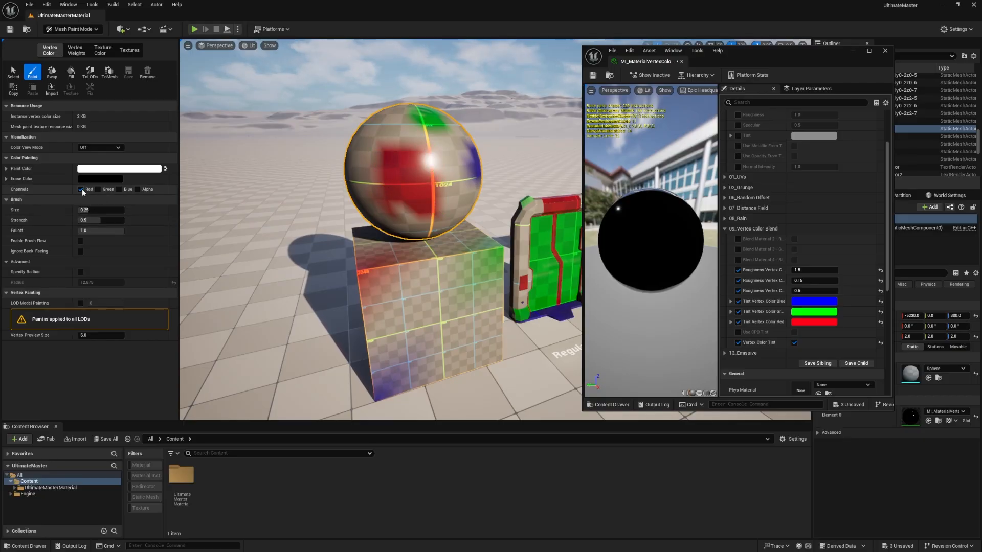
# Step: Paint the green vertex channel on the sphere's left side and the blue channel on its right side
pyautogui.click(97, 189)
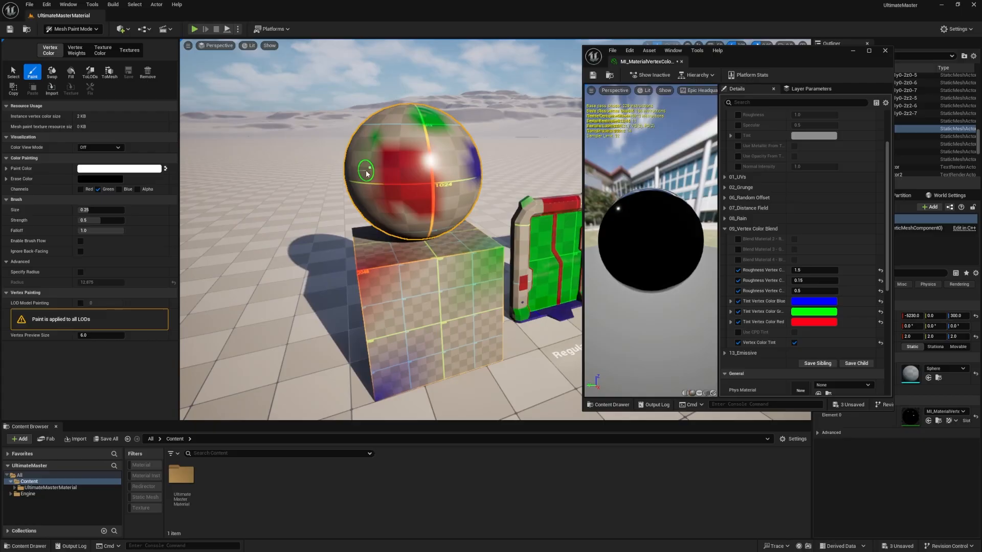
pyautogui.moveTo(366, 174); pyautogui.dragTo(362, 152)
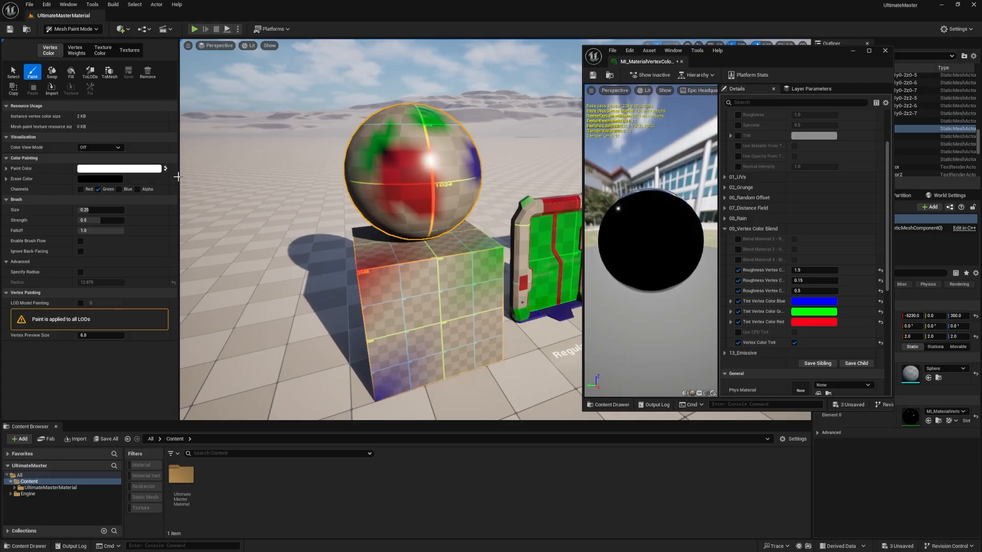
pyautogui.click(119, 189)
pyautogui.moveTo(422, 154)
pyautogui.mouseDown()
pyautogui.moveTo(441, 195)
pyautogui.moveTo(446, 151)
pyautogui.moveTo(431, 157)
pyautogui.moveTo(456, 197)
pyautogui.moveTo(457, 158)
pyautogui.mouseUp()
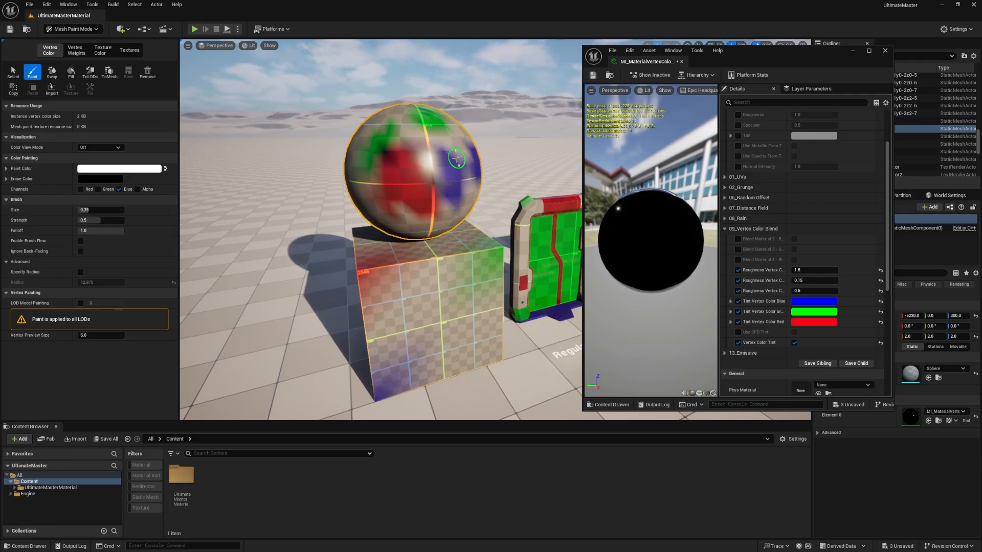
# Step: Try purple for Tint Vertex Color Blue, magenta for Green and another colour for Red, cancelling each change
pyautogui.click(814, 301)
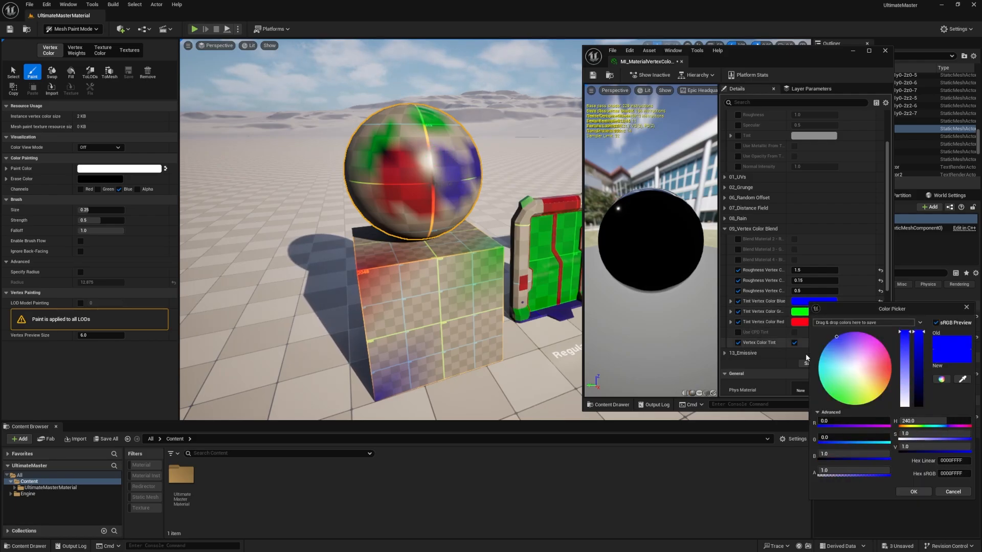
pyautogui.click(838, 381)
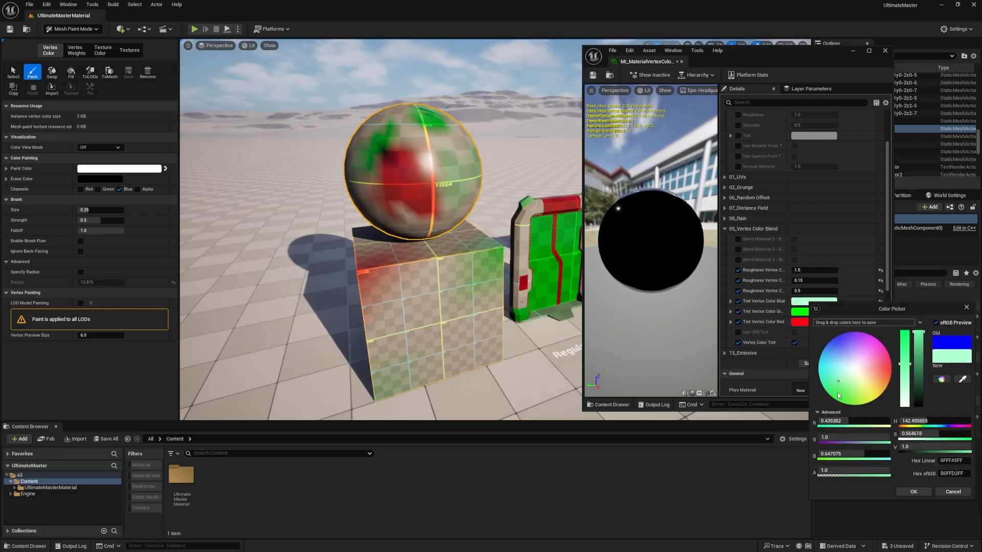
pyautogui.click(953, 491)
pyautogui.click(818, 313)
pyautogui.moveTo(718, 362)
pyautogui.mouseDown()
pyautogui.moveTo(712, 354)
pyautogui.moveTo(739, 371)
pyautogui.moveTo(712, 348)
pyautogui.mouseUp()
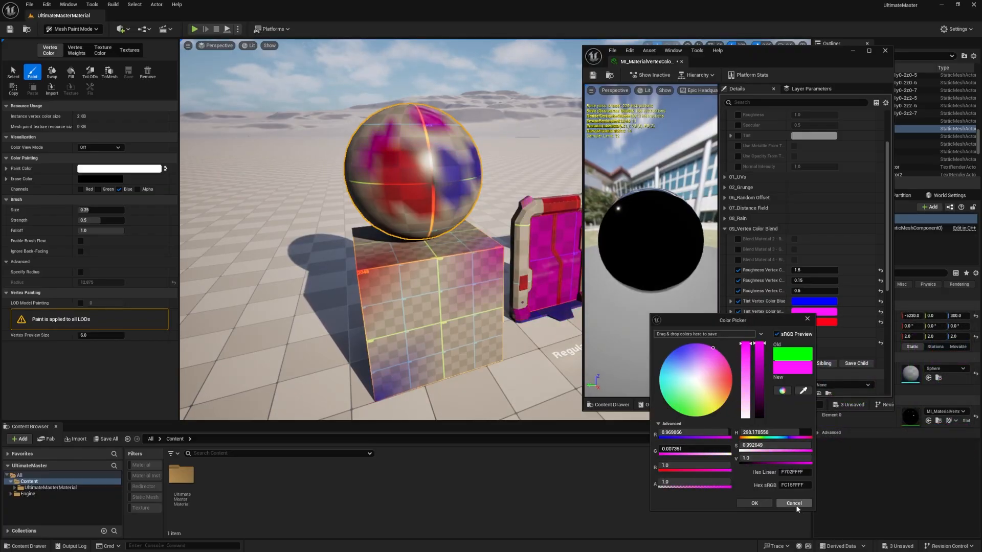
pyautogui.click(795, 504)
pyautogui.click(820, 322)
pyautogui.moveTo(717, 383); pyautogui.dragTo(702, 361)
pyautogui.click(795, 514)
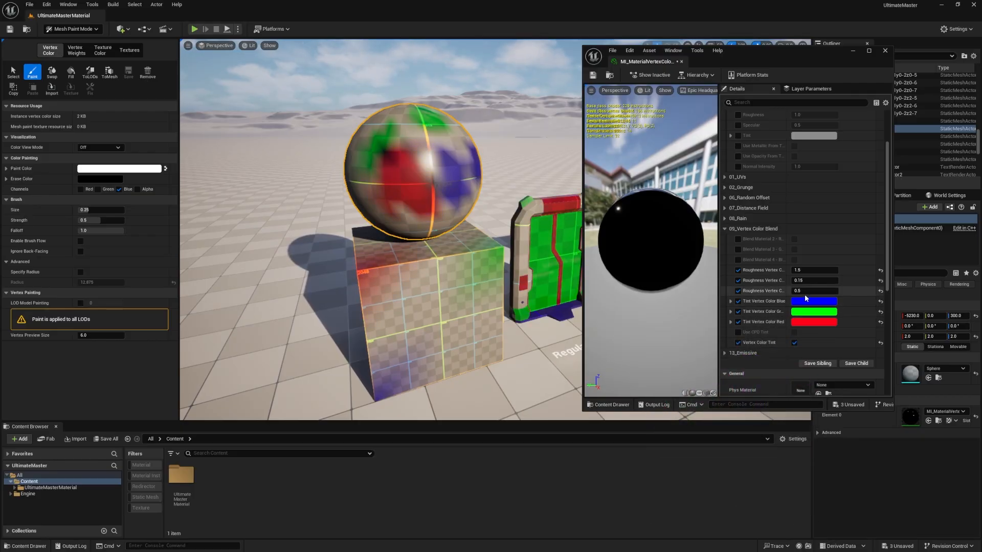
# Step: Try vertex color roughness values of about 0.96 for blue, 1.28 for green and 0.33 for red
pyautogui.moveTo(805, 292); pyautogui.dragTo(820, 270)
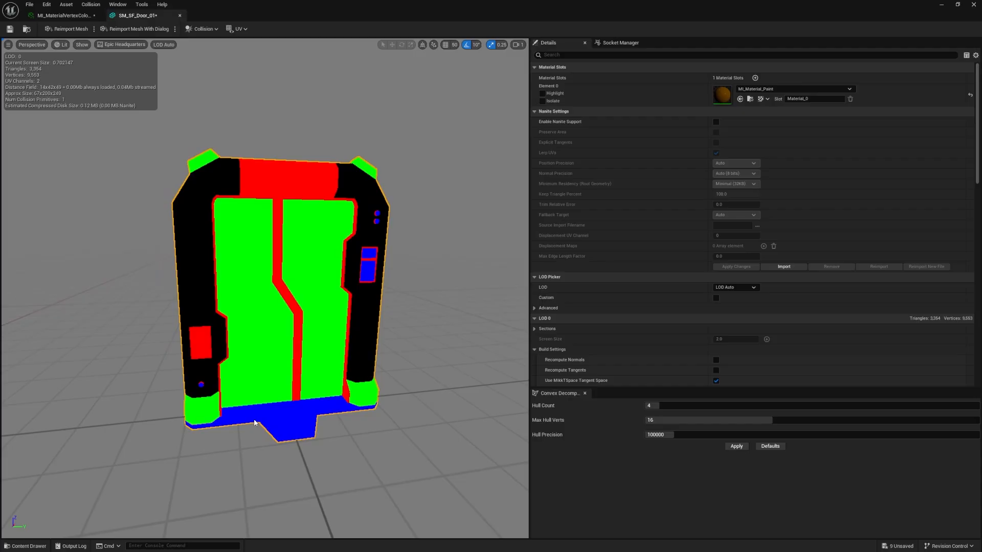
pyautogui.moveTo(254, 423); pyautogui.dragTo(262, 468)
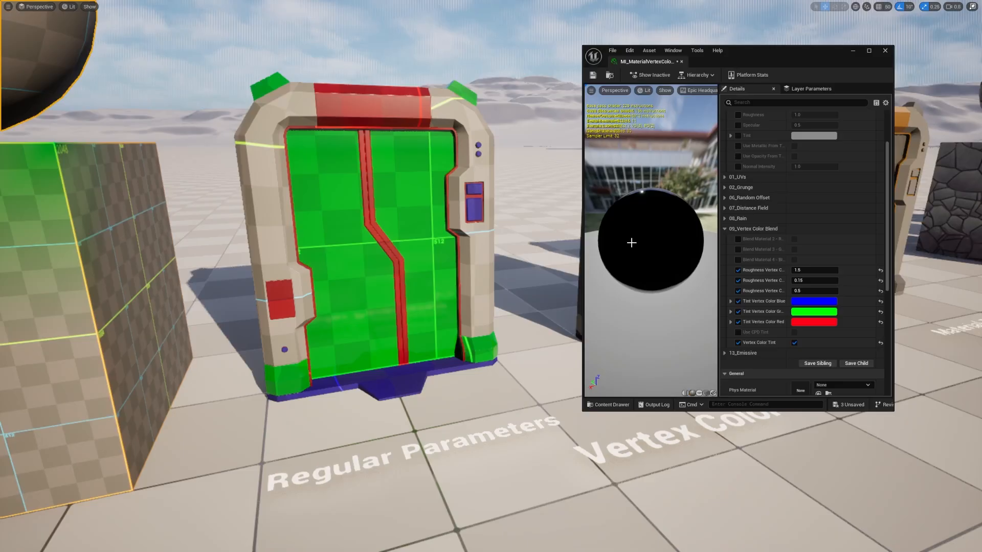
# Step: Set the vertex color tints to pale cyan for Blue, light blue for Green and light green for Red
pyautogui.click(805, 301)
pyautogui.moveTo(885, 364); pyautogui.dragTo(838, 367)
pyautogui.click(915, 492)
pyautogui.click(813, 312)
pyautogui.click(907, 503)
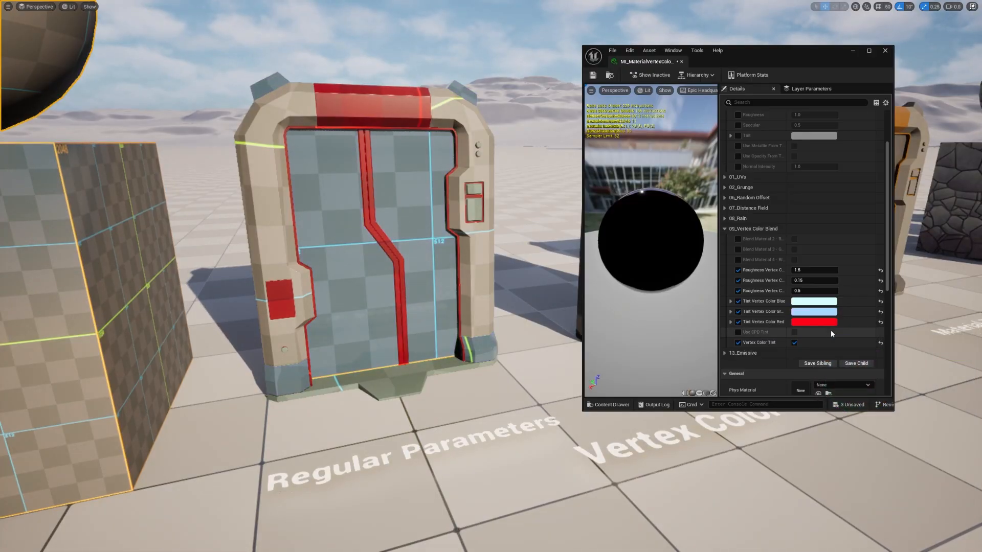
pyautogui.click(826, 323)
pyautogui.moveTo(729, 403); pyautogui.dragTo(694, 411)
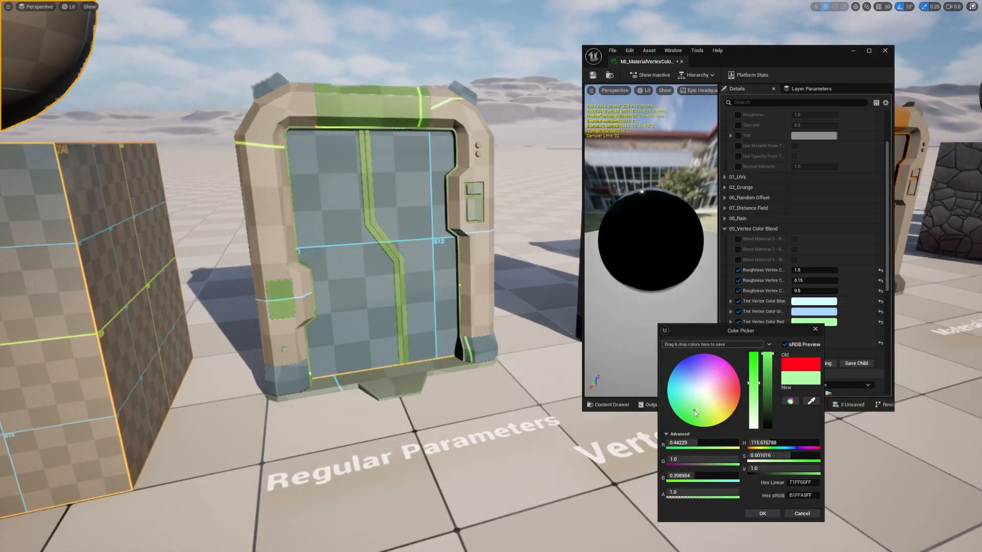
pyautogui.click(762, 513)
# Step: Adjust the red, green and blue vertex color roughness values of the regular-parameter door's material
pyautogui.moveTo(814, 291)
pyautogui.mouseDown()
pyautogui.moveTo(834, 291)
pyautogui.moveTo(804, 291)
pyautogui.moveTo(819, 291)
pyautogui.moveTo(801, 280)
pyautogui.mouseUp()
pyautogui.moveTo(817, 281); pyautogui.dragTo(792, 270)
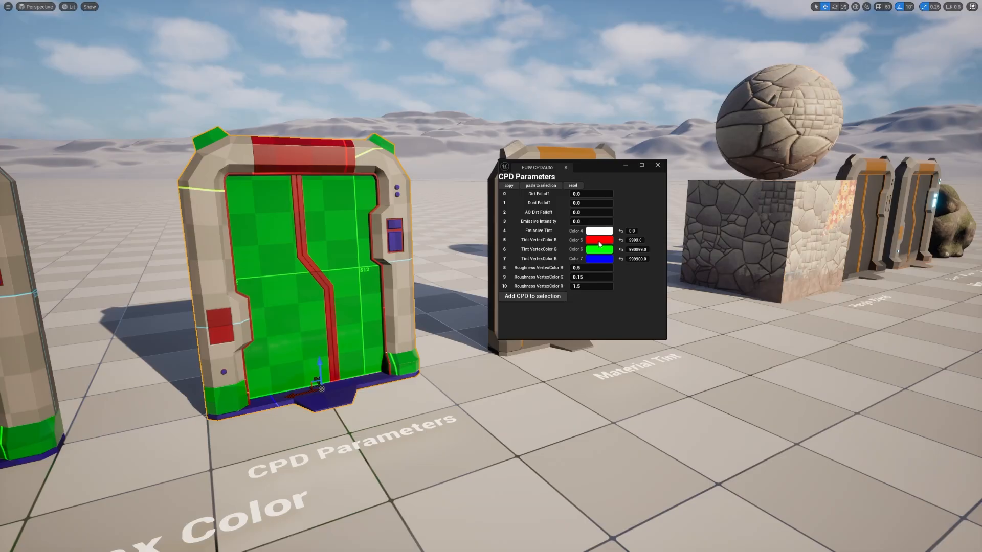
# Step: Set the CPD door's vertex color tints to cyan for R, blue for G and pink (sRGB FF009DFF) for B
pyautogui.click(599, 244)
pyautogui.moveTo(674, 313); pyautogui.dragTo(608, 301)
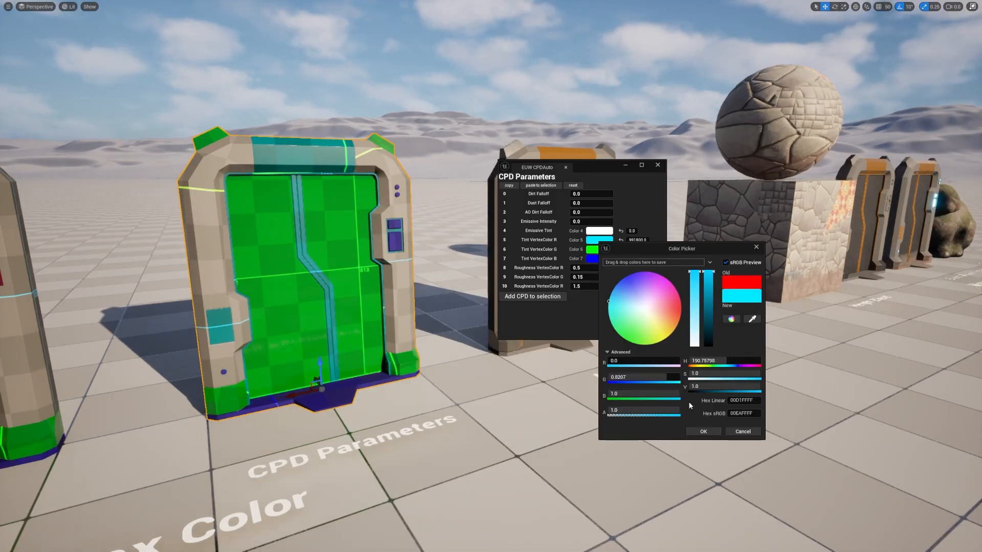
pyautogui.click(703, 432)
pyautogui.click(593, 250)
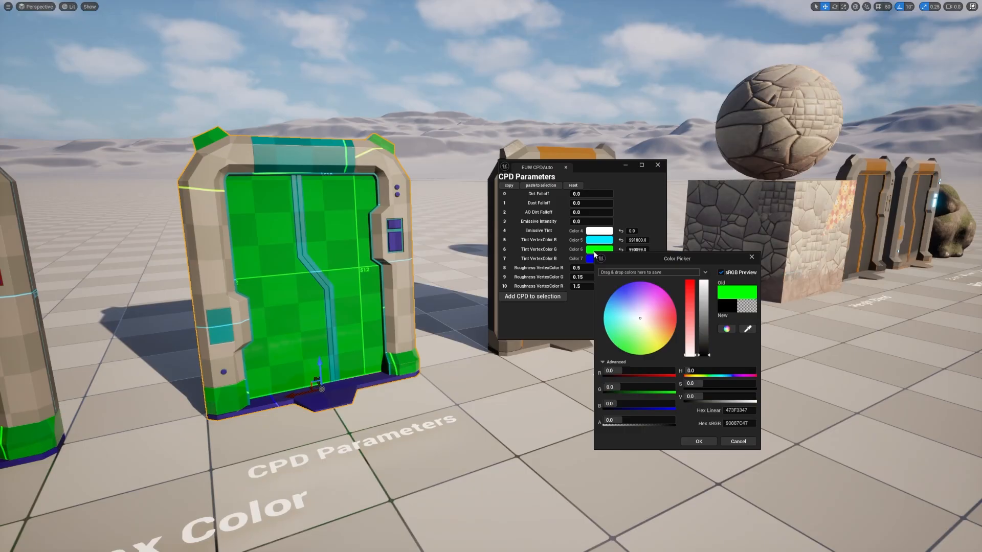
pyautogui.moveTo(654, 348); pyautogui.dragTo(680, 313)
pyautogui.click(699, 442)
pyautogui.click(606, 260)
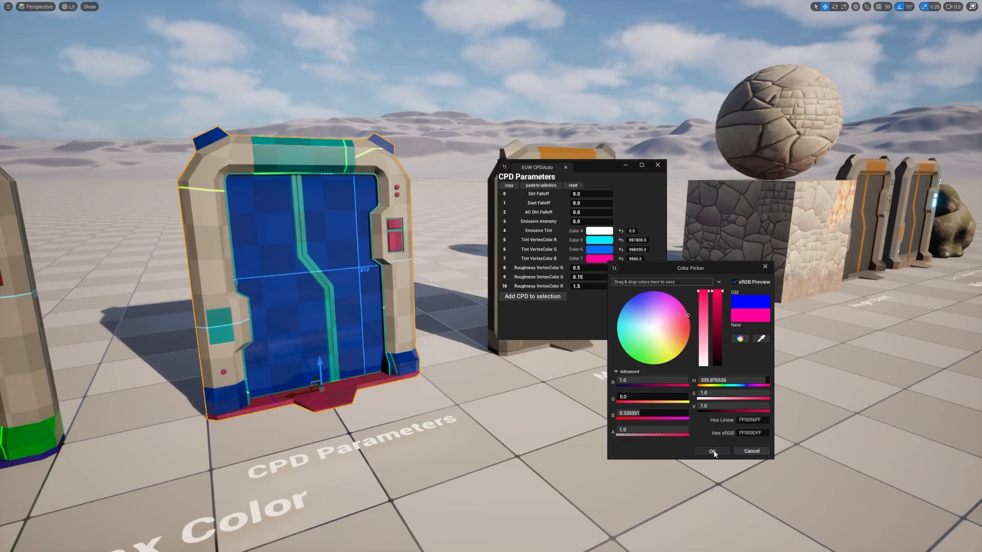
pyautogui.click(712, 451)
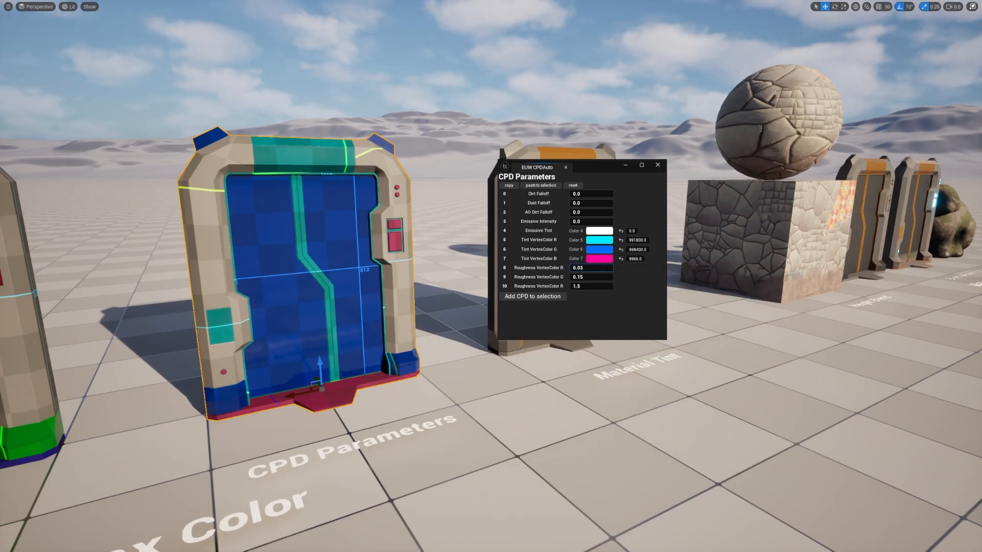
# Step: Set the CPD door's vertex color roughness parameters 8, 9 and 10 to 0.51, -0.76 and 0.92
pyautogui.moveTo(587, 281)
pyautogui.mouseDown()
pyautogui.moveTo(622, 280)
pyautogui.moveTo(571, 280)
pyautogui.moveTo(611, 277)
pyautogui.moveTo(576, 277)
pyautogui.moveTo(604, 283)
pyautogui.moveTo(578, 287)
pyautogui.mouseUp()
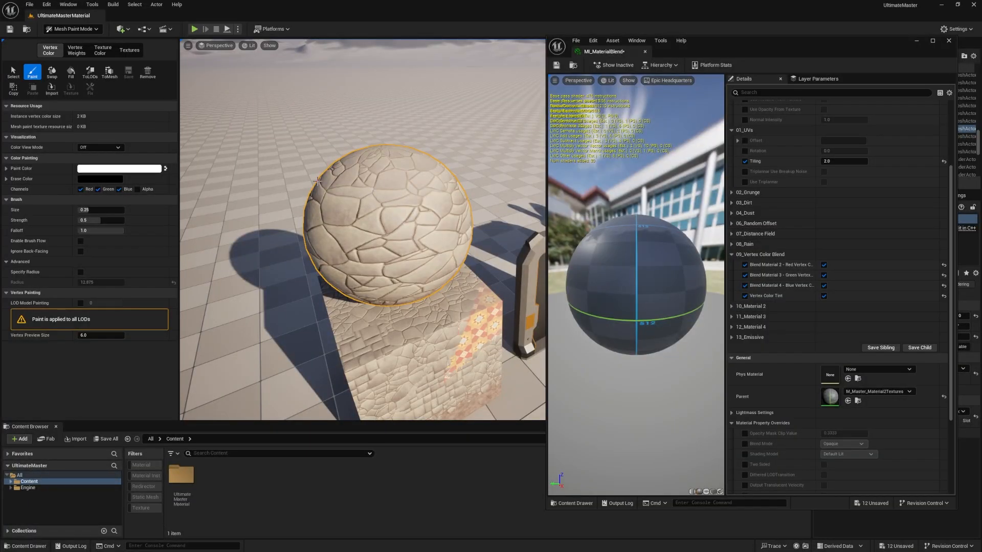
# Step: Limit vertex painting to the red channel and paint Material 2 onto the middle of the stone sphere
pyautogui.click(98, 190)
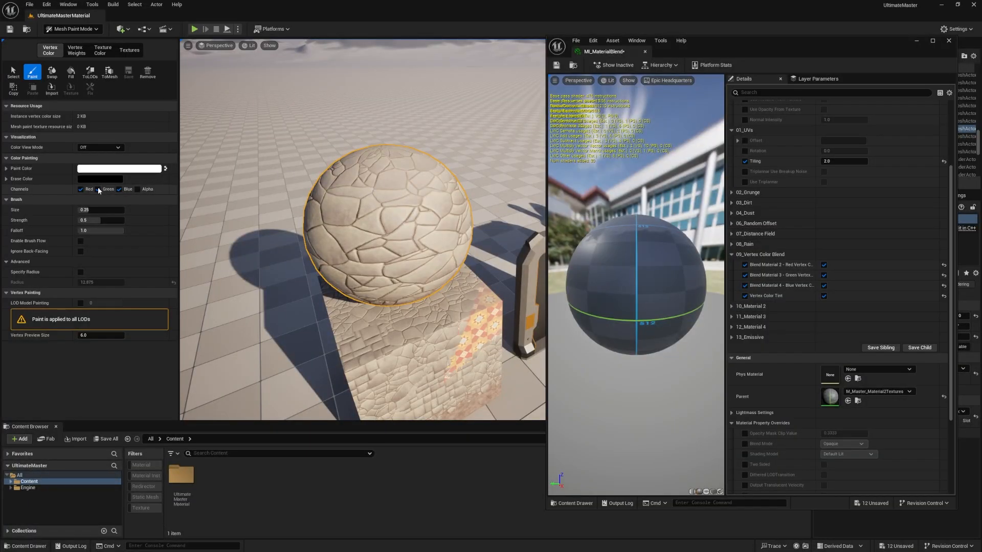
pyautogui.click(100, 189)
pyautogui.click(120, 190)
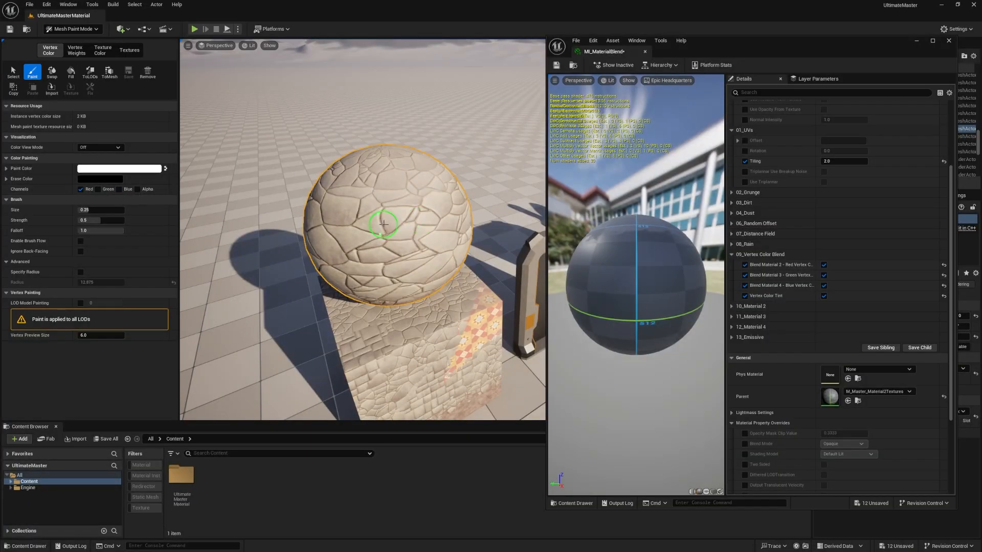
pyautogui.moveTo(384, 224)
pyautogui.mouseDown()
pyautogui.moveTo(355, 235)
pyautogui.moveTo(348, 214)
pyautogui.mouseUp()
pyautogui.moveTo(352, 250)
pyautogui.mouseDown()
pyautogui.moveTo(380, 241)
pyautogui.moveTo(385, 203)
pyautogui.mouseUp()
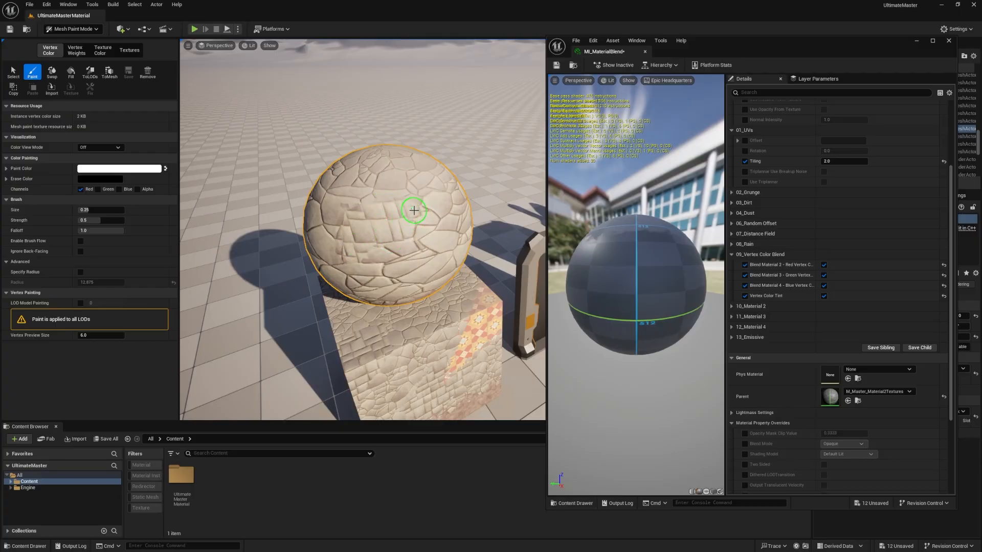
# Step: Paint the green channel on the upper part of the stone sphere and the blue channel on its lower part
pyautogui.click(97, 189)
pyautogui.moveTo(382, 181); pyautogui.dragTo(390, 181)
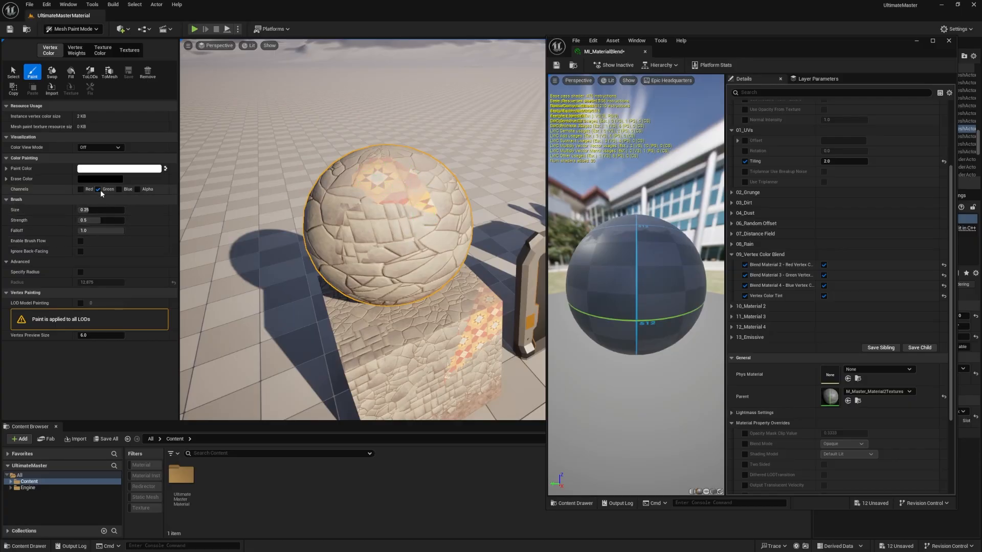
pyautogui.click(119, 190)
pyautogui.moveTo(399, 261)
pyautogui.mouseDown()
pyautogui.moveTo(424, 253)
pyautogui.moveTo(399, 282)
pyautogui.moveTo(441, 271)
pyautogui.mouseUp()
pyautogui.moveTo(373, 287)
pyautogui.mouseDown()
pyautogui.moveTo(361, 282)
pyautogui.moveTo(424, 255)
pyautogui.mouseUp()
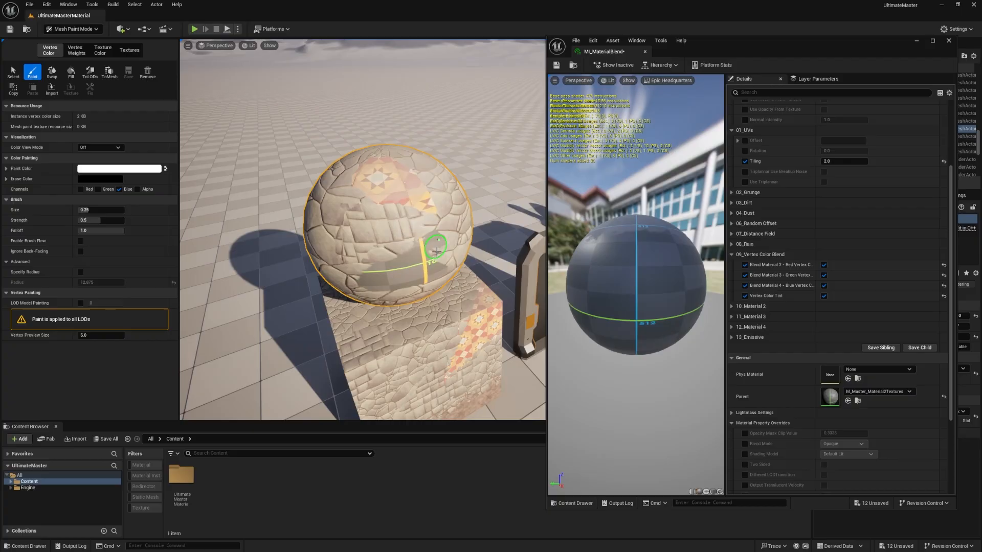
# Step: Set Material 2 - Tiling to about 1.03 in the MI_MaterialBlend instance
pyautogui.click(733, 307)
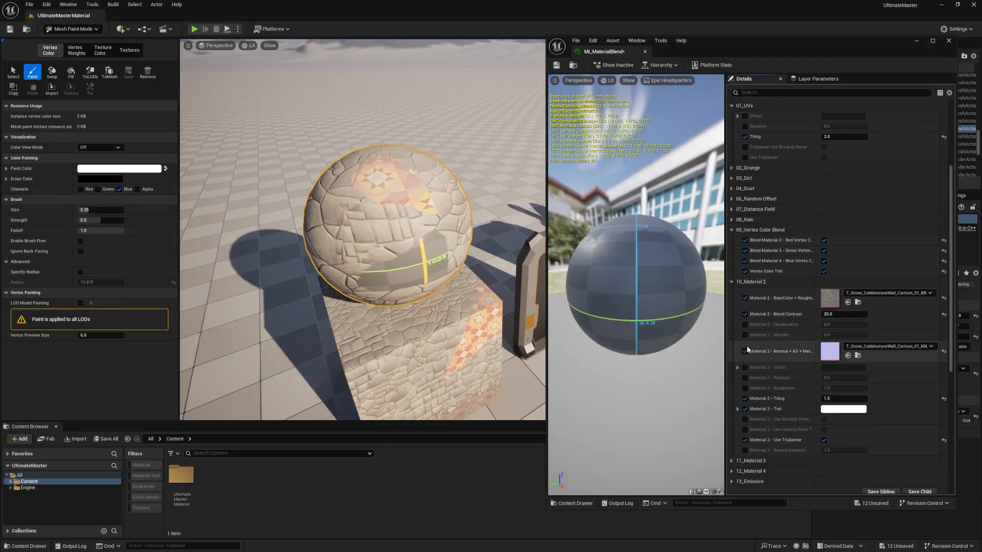
pyautogui.scroll(-1, 788, 333)
pyautogui.moveTo(844, 374); pyautogui.dragTo(824, 375)
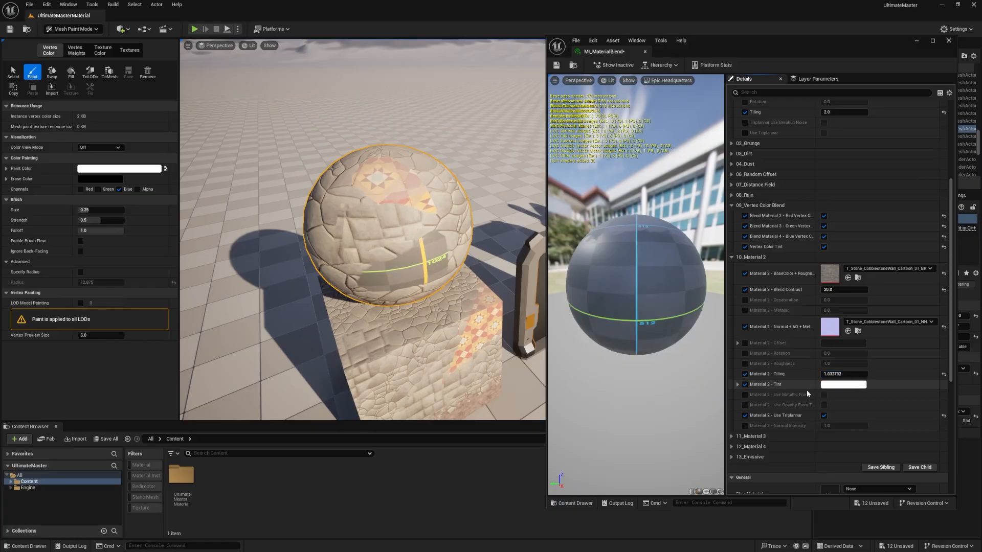
# Step: Test Material 2 - Use Triplanar by disabling it and enabling it again
pyautogui.click(824, 415)
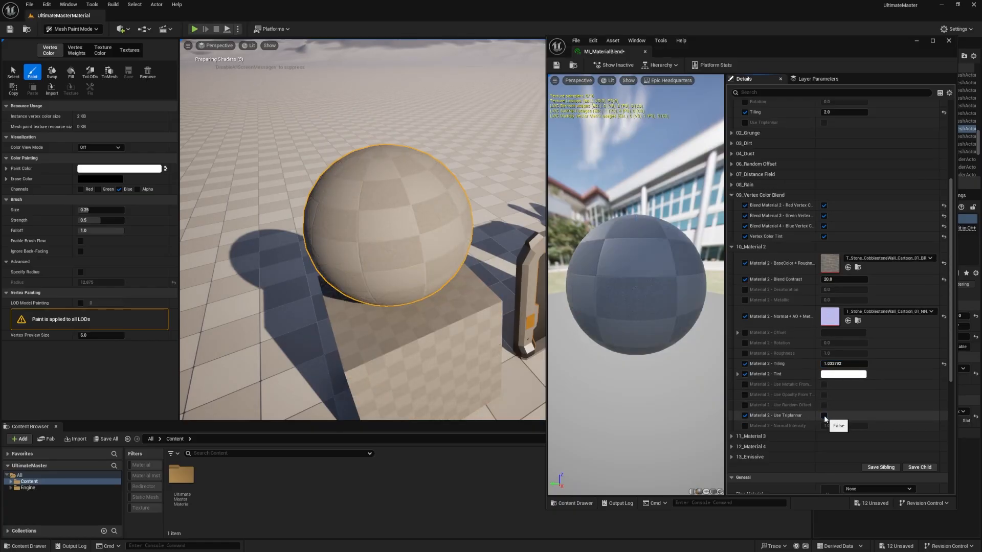
pyautogui.click(824, 415)
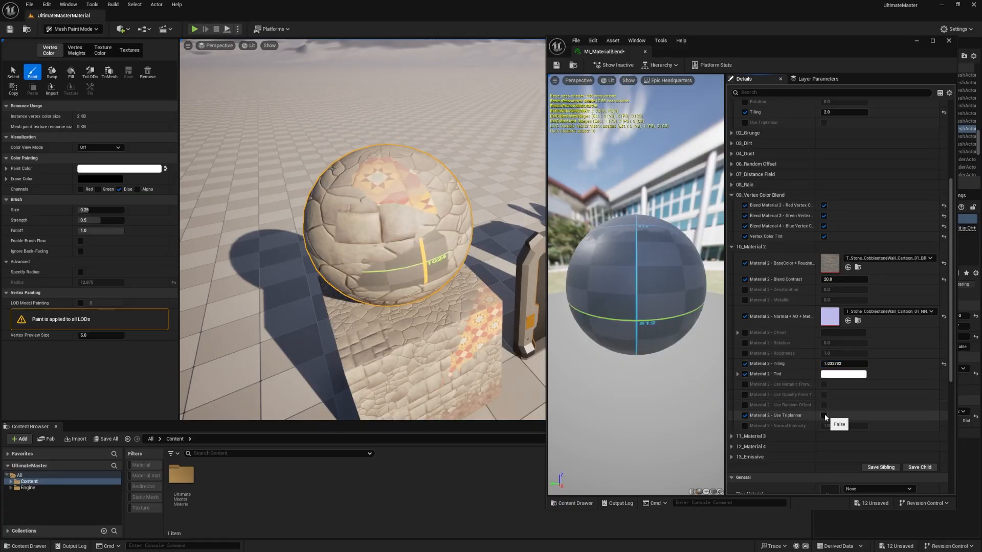
# Step: Examine the texture, blend contrast and tiling parameters in the Material 3 and Material 4 groups
pyautogui.scroll(-2, 743, 389)
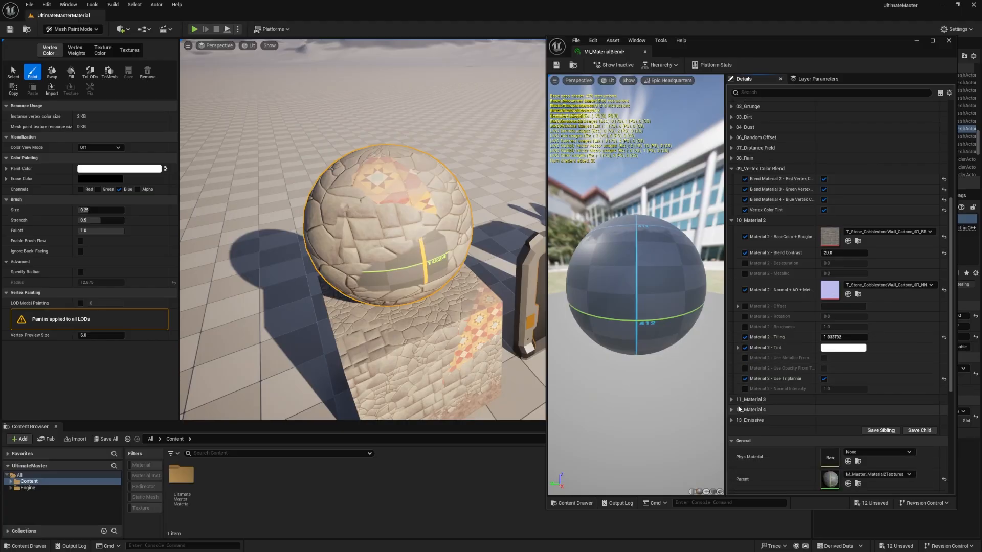
pyautogui.click(743, 404)
pyautogui.scroll(-3, 777, 399)
pyautogui.scroll(-3, 798, 397)
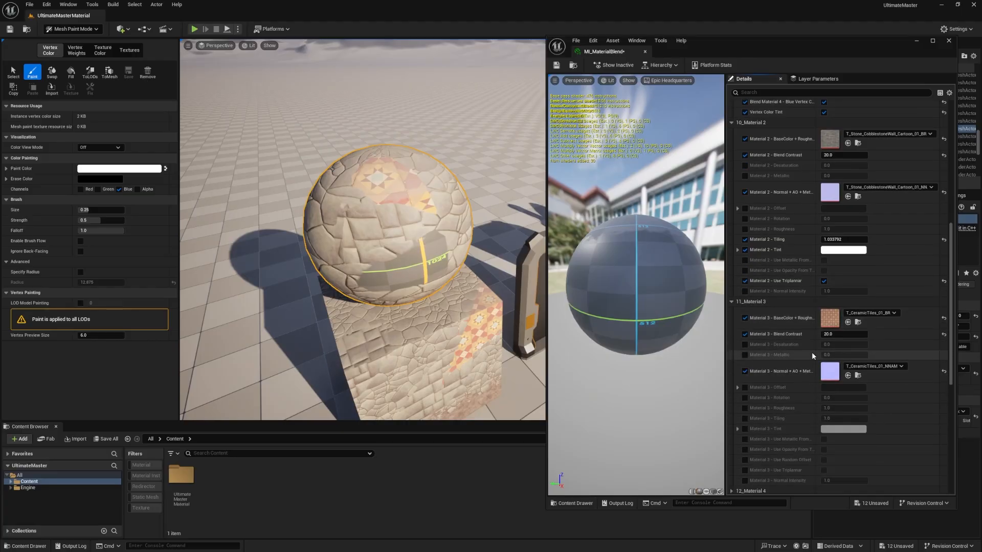
pyautogui.click(731, 431)
pyautogui.scroll(-7, 839, 317)
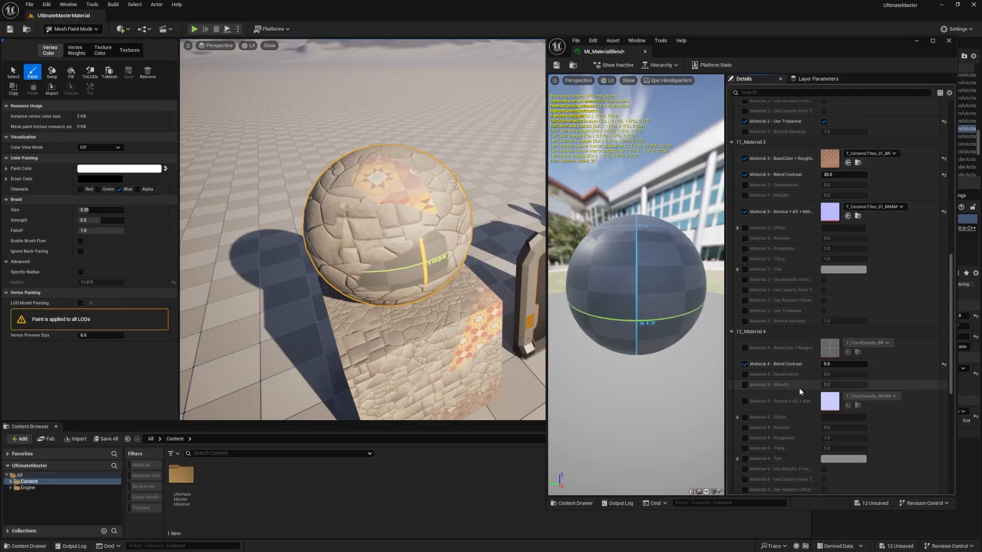